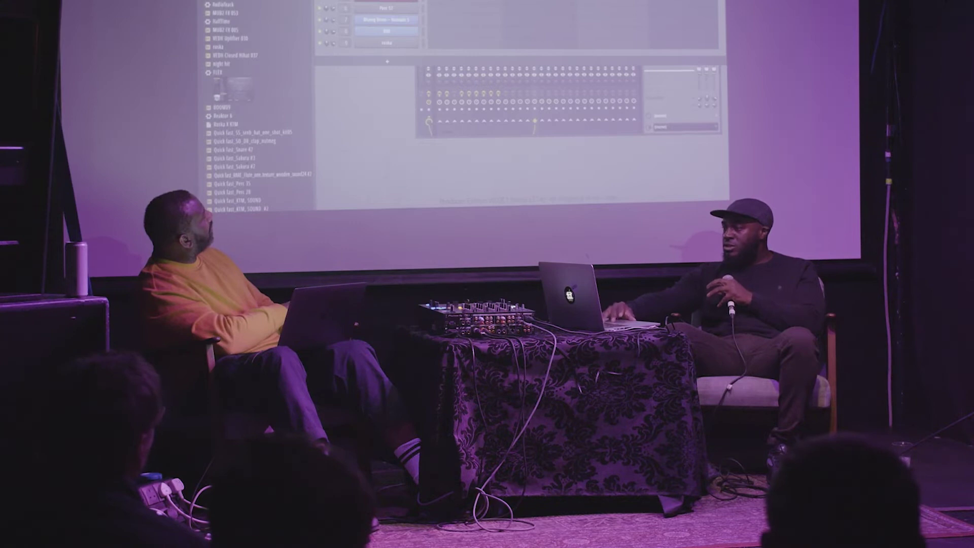
Step: Show the later part of the arrangement in the playlist and play it back
key(F5)
scroll(568, 102, down, 2)
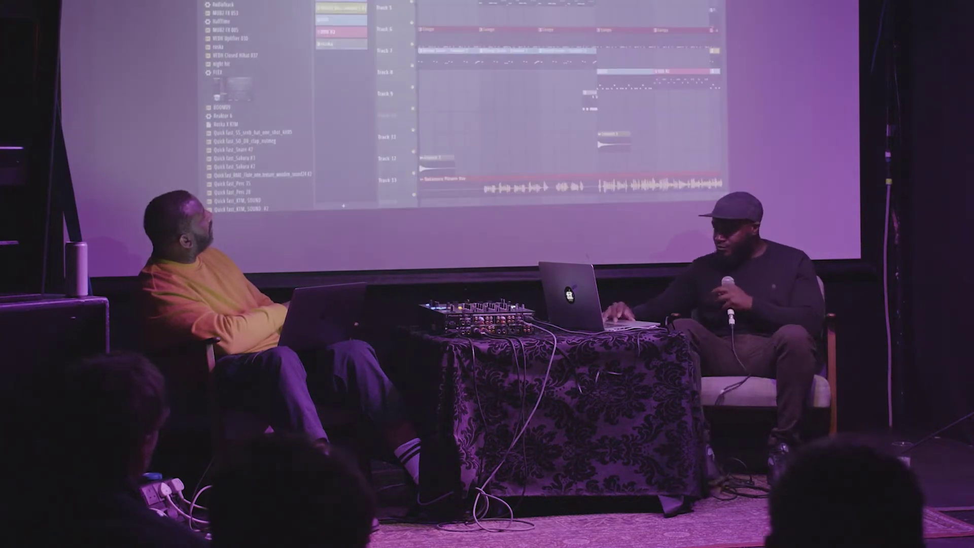
scroll(569, 101, right, 3)
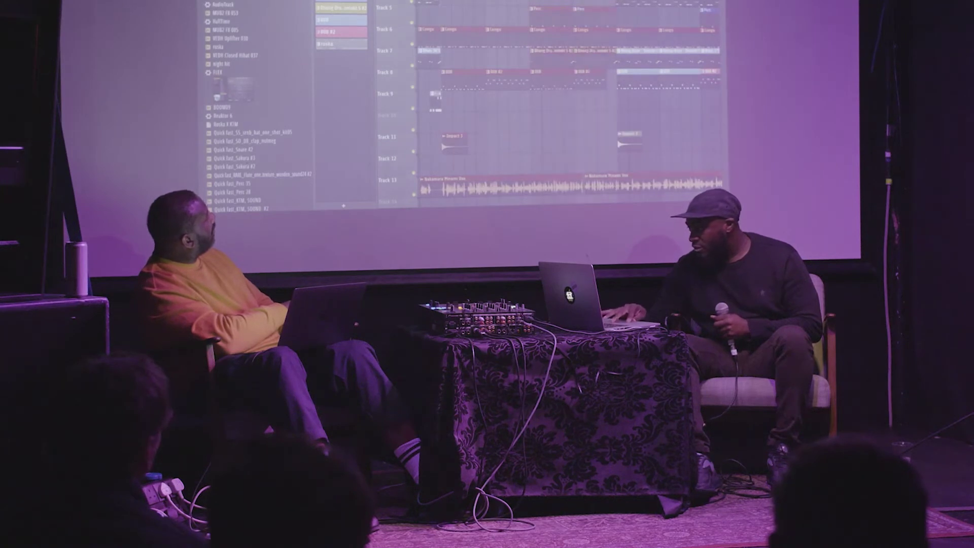
click(415, 195)
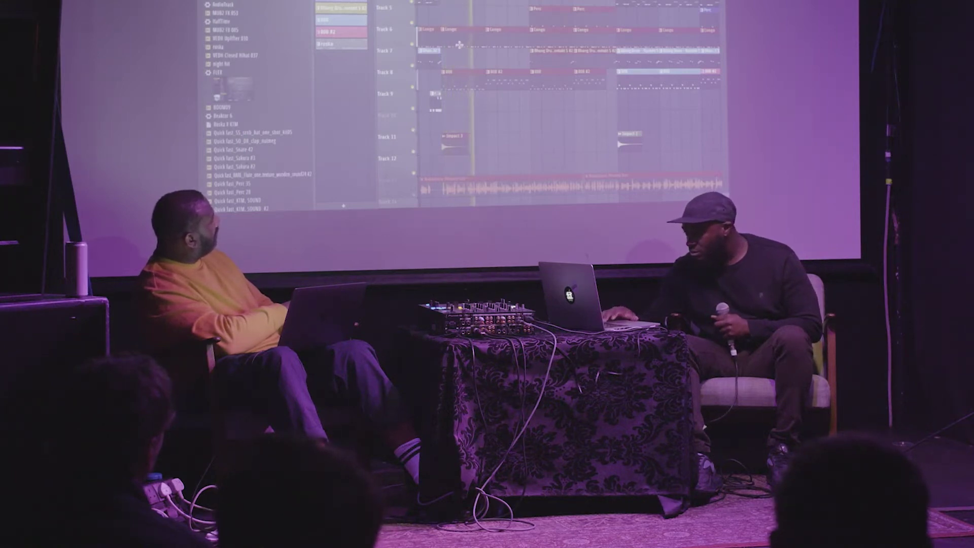
Step: Switch to the desktop and start a recording of the full screen
key(super+o)
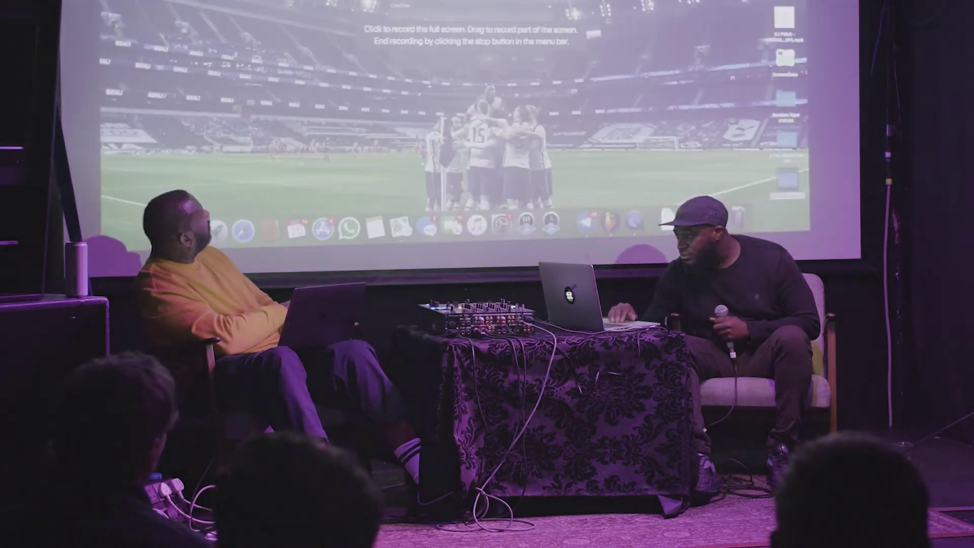
key(super+shift+5)
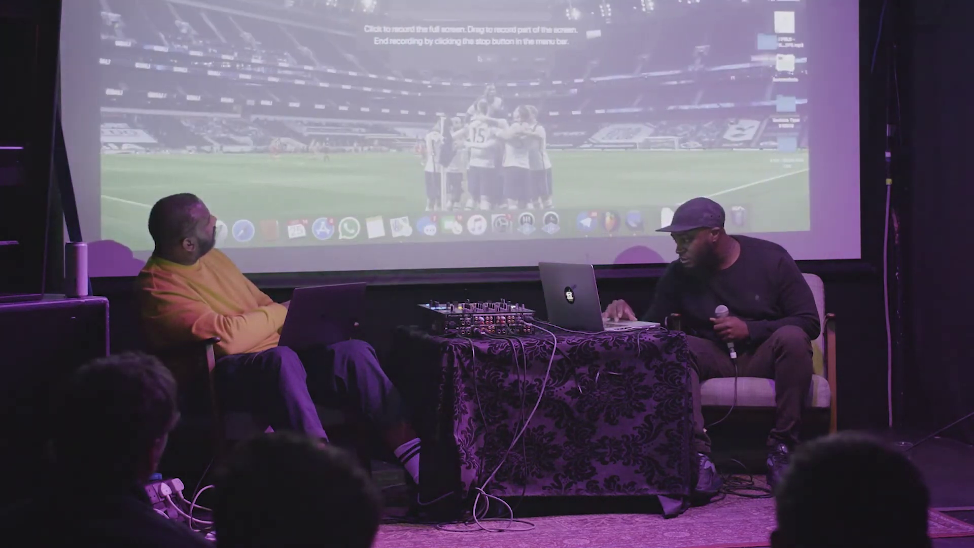
click(515, 63)
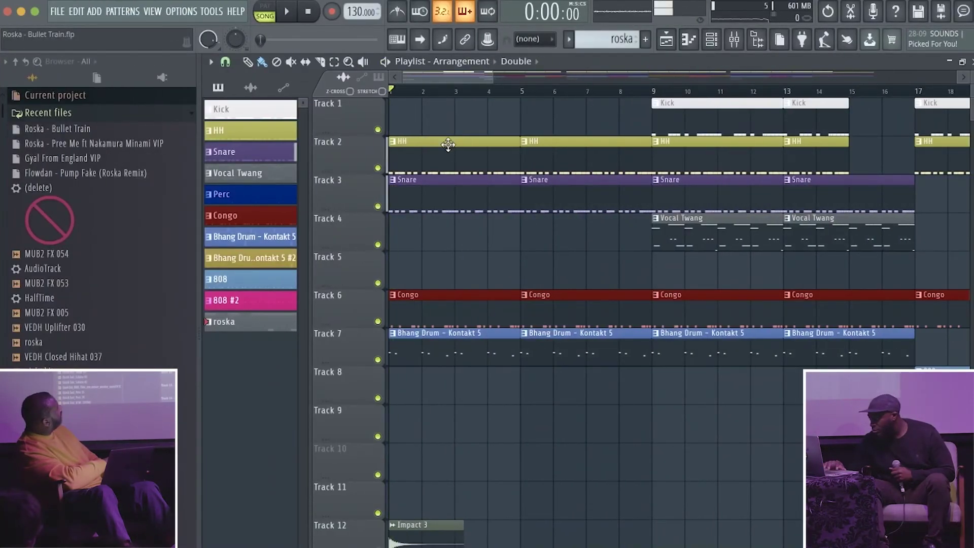
Step: Select bars 9 to 33 on the playlist timeline and close the playlist to show the channel rack
scroll(451, 143, down, 5)
drag(462, 91, 666, 96)
click(971, 61)
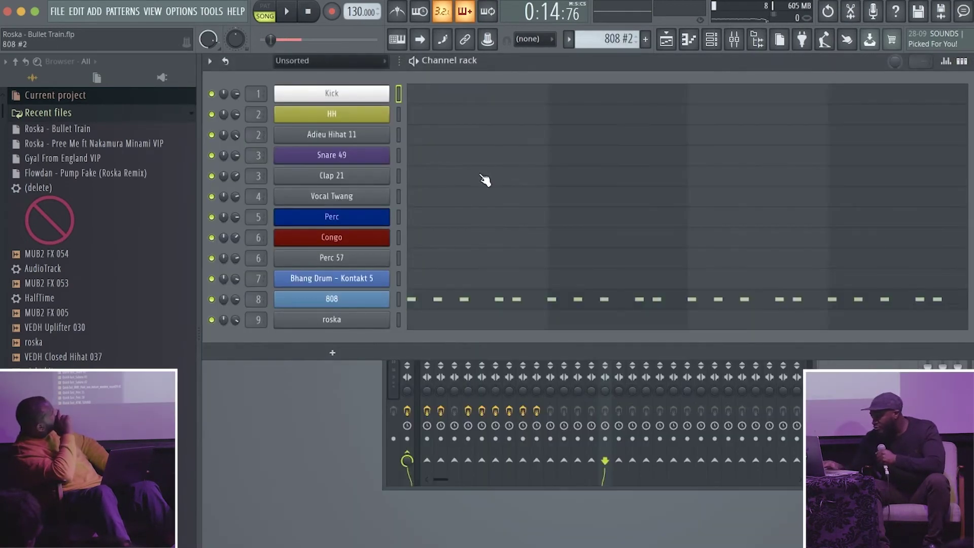
Step: Step through the patterns in the channel rack to the Bhang Drum - Kontakt 5 pattern
key(KP_Add)
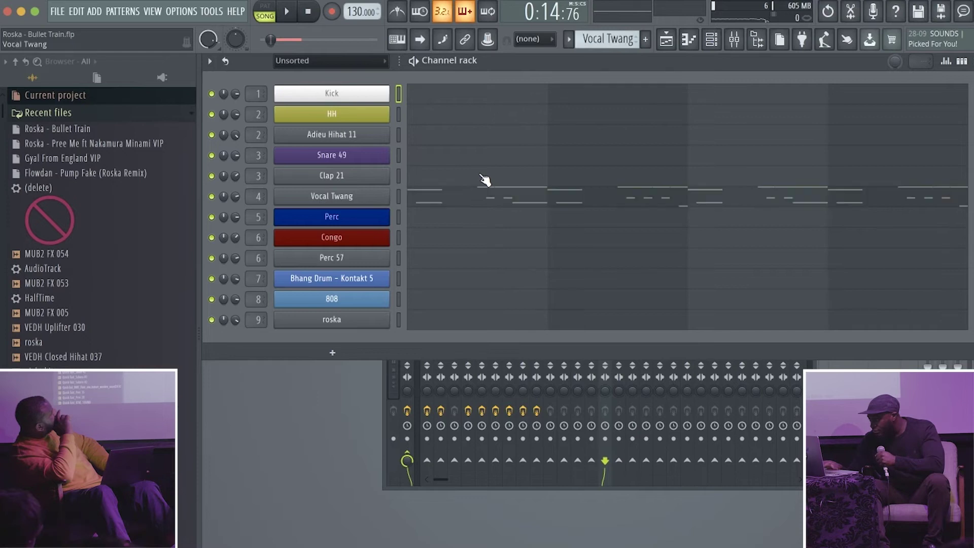
key(KP_Add)
key(KP_Subtract)
key(KP_Add)
key(KP_Add)
key(KP_Add)
key(KP_Add)
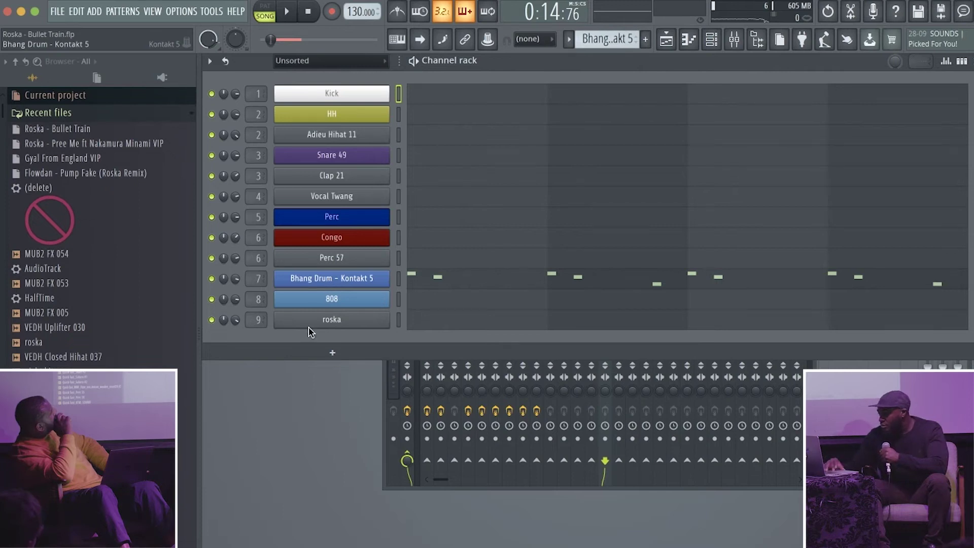
Step: Open the Bhang Drum channel's Kontakt instrument, move its window fully into view, and close it after inspecting it
click(317, 279)
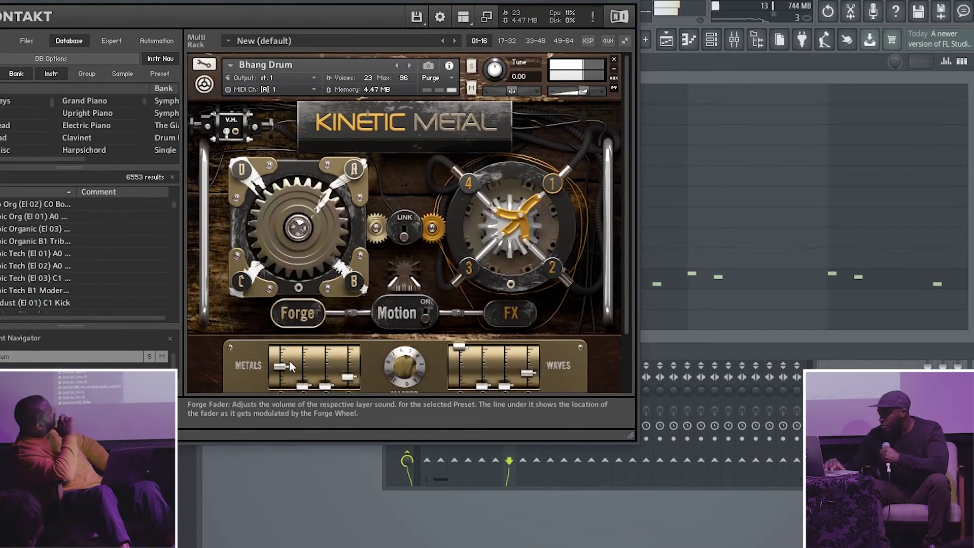
drag(469, 4, 746, 110)
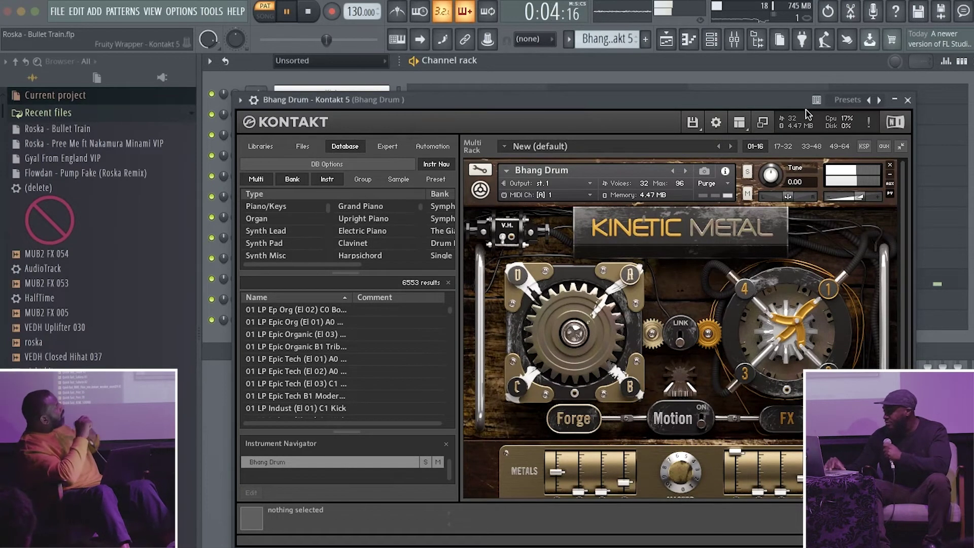
click(908, 100)
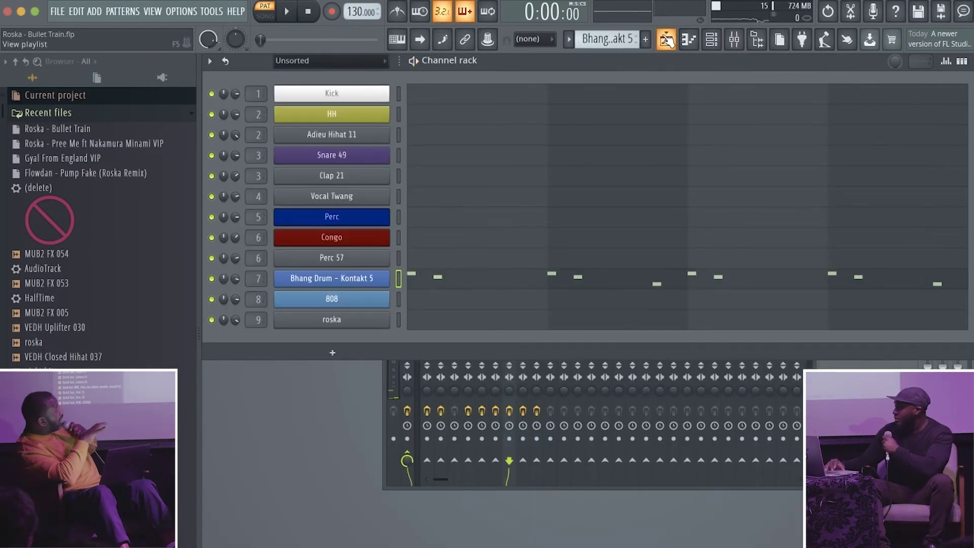
Step: Switch playback to song mode and display the arrangement with the selected section in the playlist
key(F5)
scroll(579, 145, down, 3)
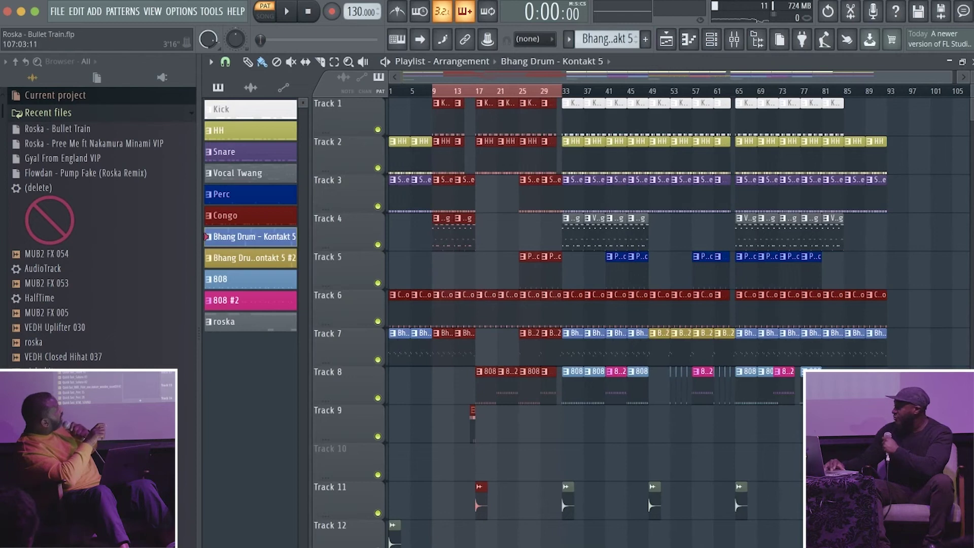
key(F5)
key(l)
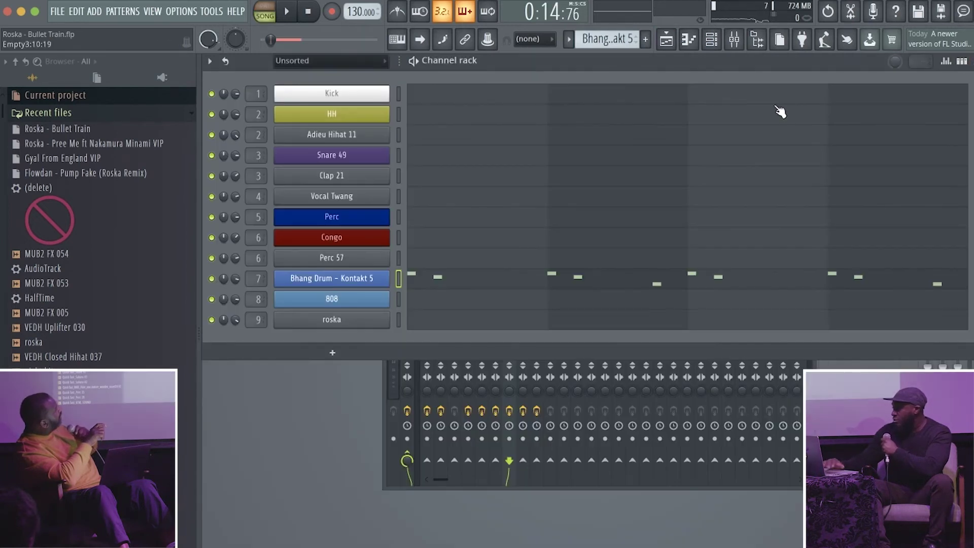
click(667, 40)
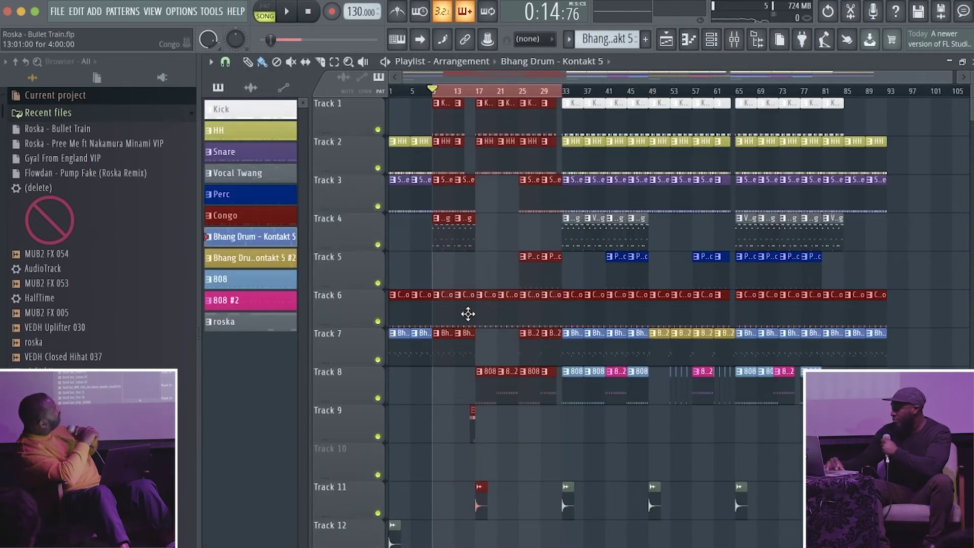
Step: Play the selected section of the arrangement from bar 9 and stop playback
key(space)
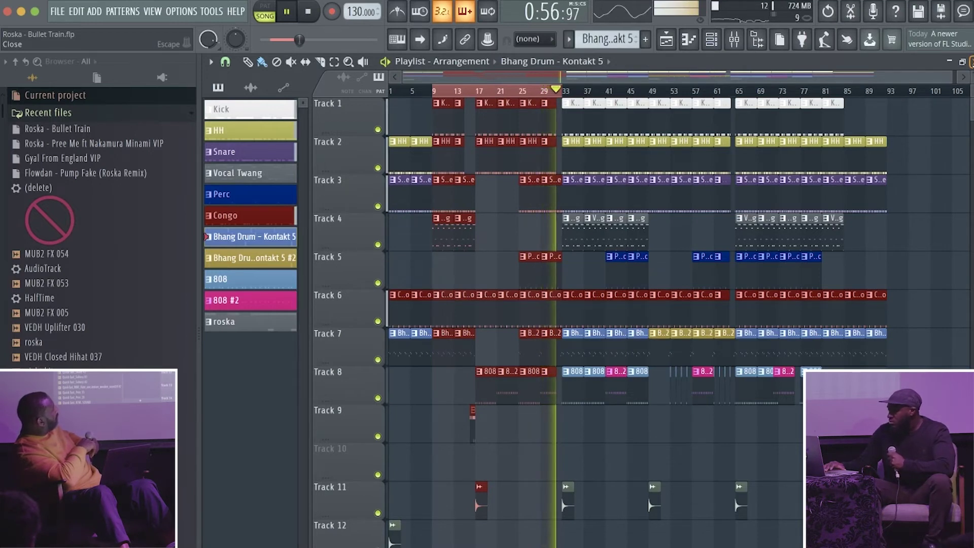
key(space)
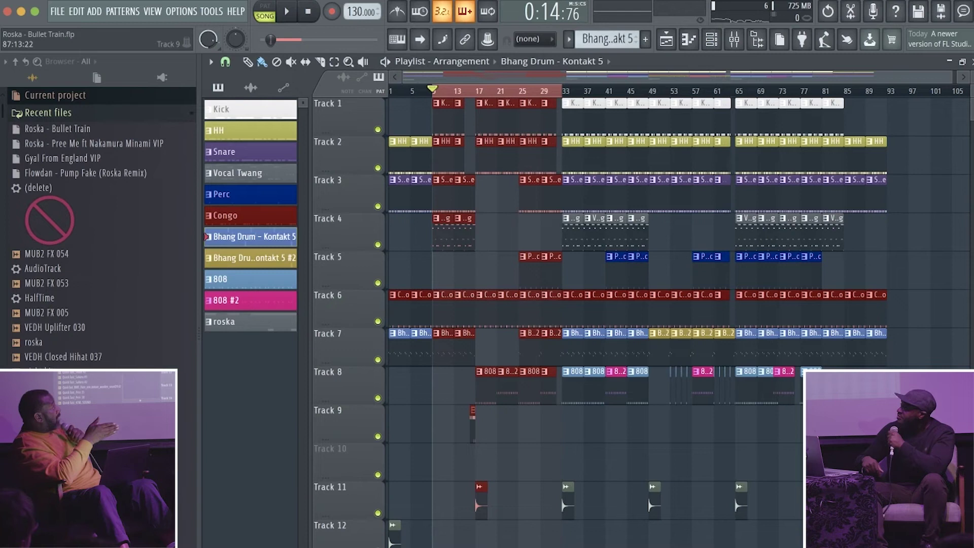
scroll(970, 107, down, 1)
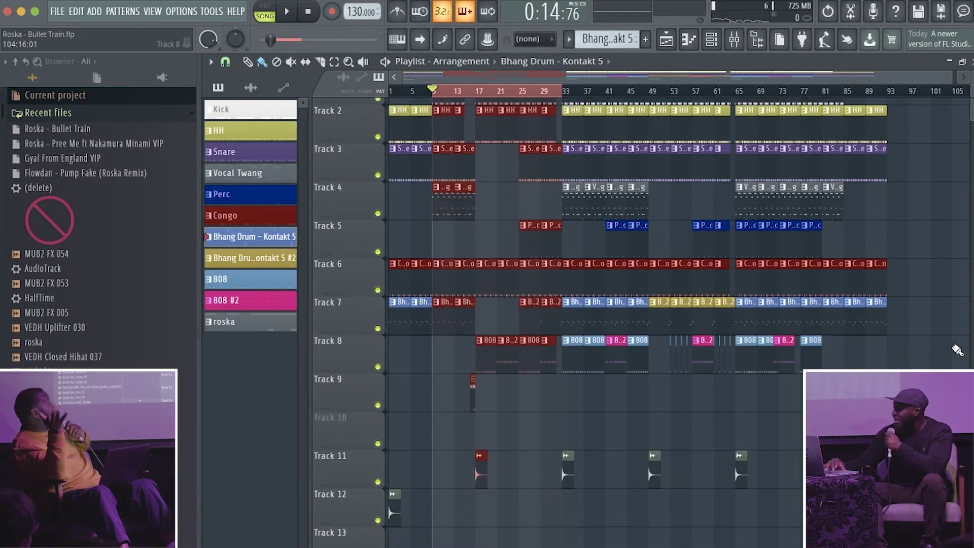
Step: Select the Kick pattern in the channel rack and play it alone in pattern mode
key(F6)
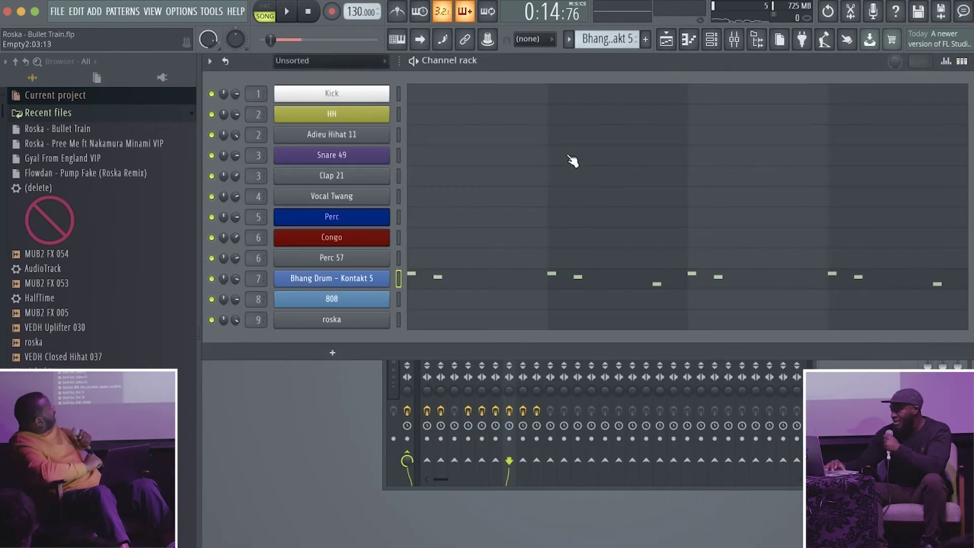
key(Up)
key(Up)
key(Up)
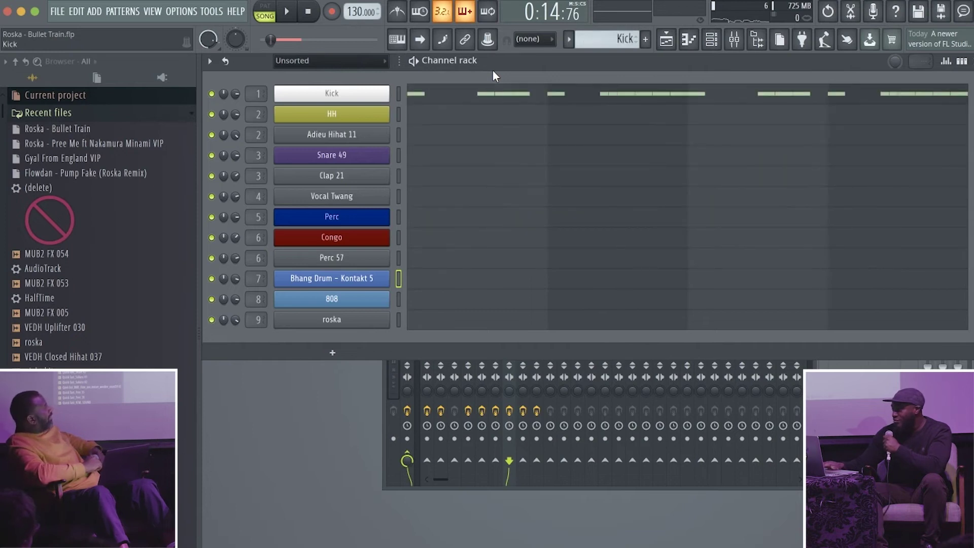
key(l)
key(space)
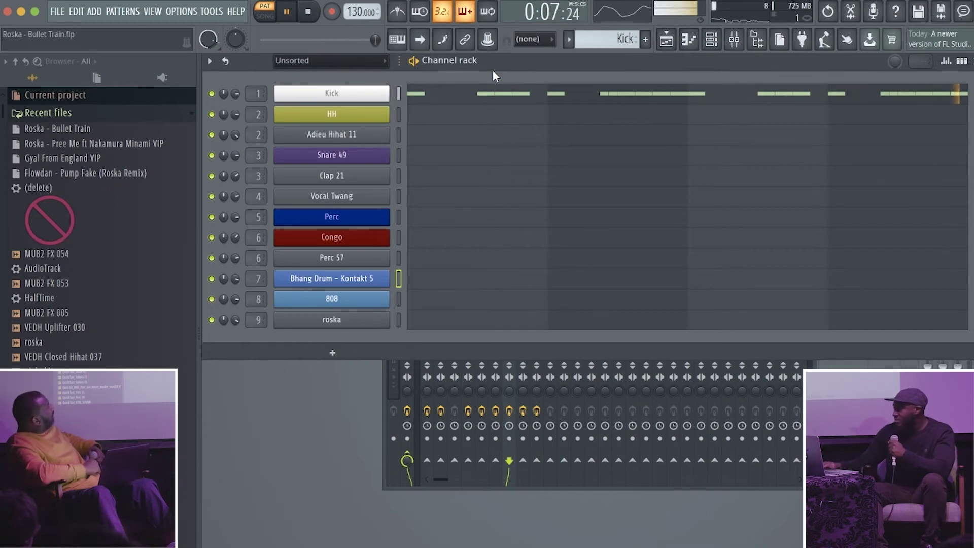
Step: Audition the HH pattern, stop playback, and inspect the HH channel's notes in the piano roll
key(KP_Add)
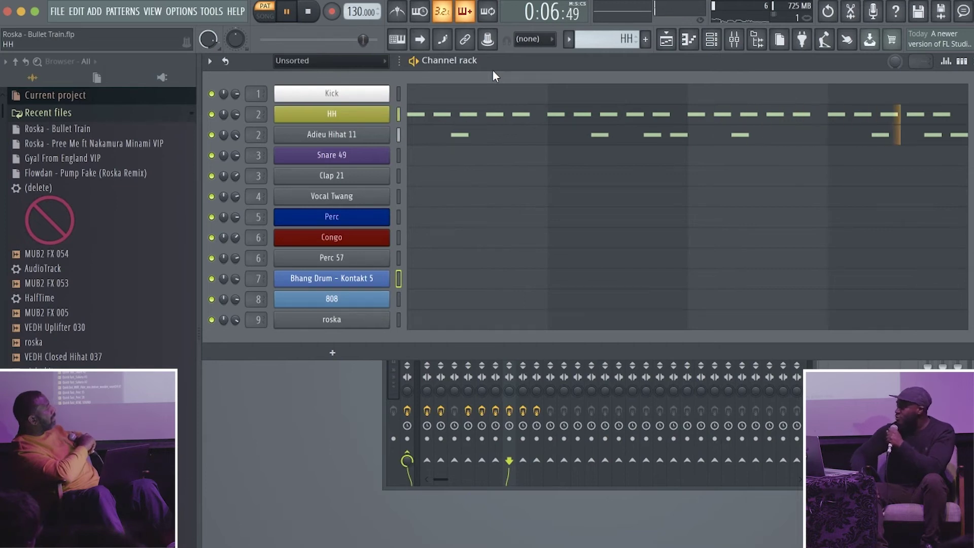
click(447, 116)
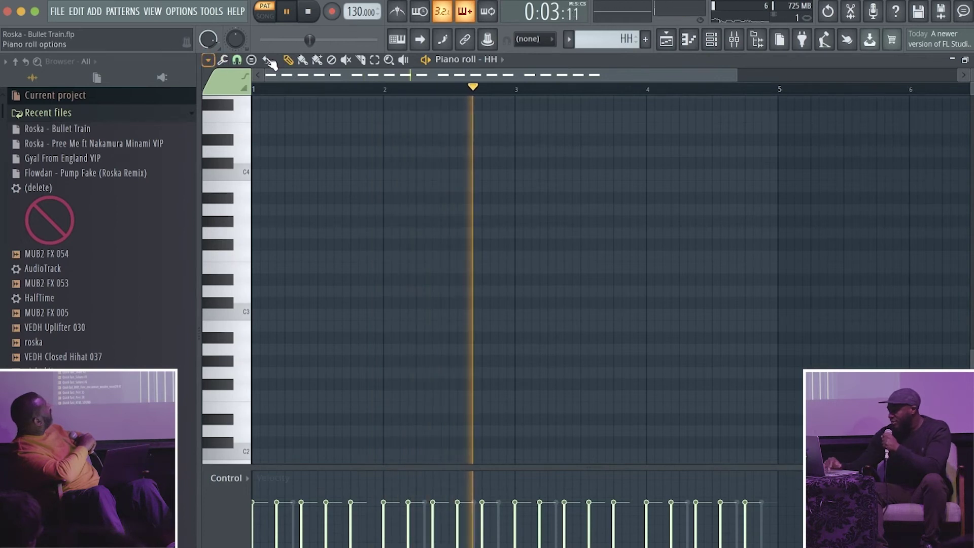
click(952, 60)
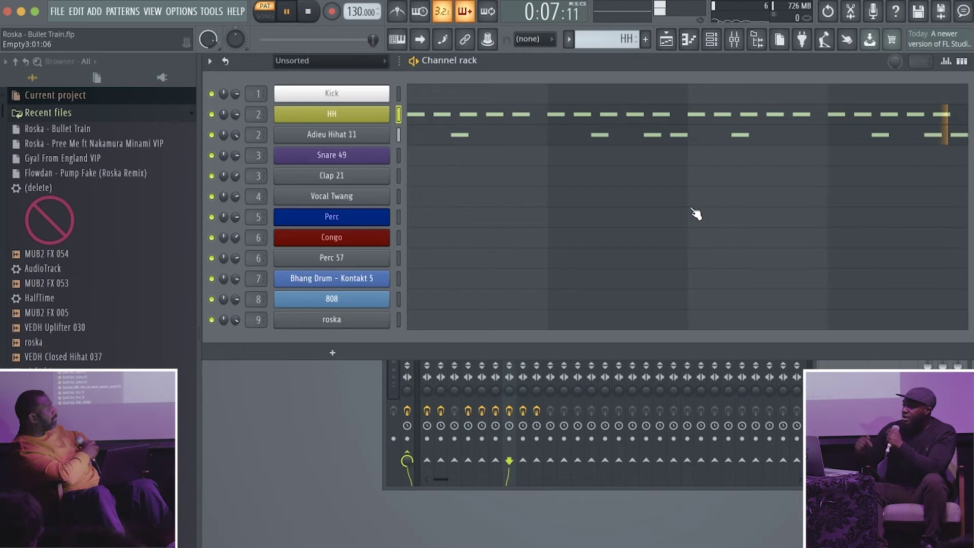
key(space)
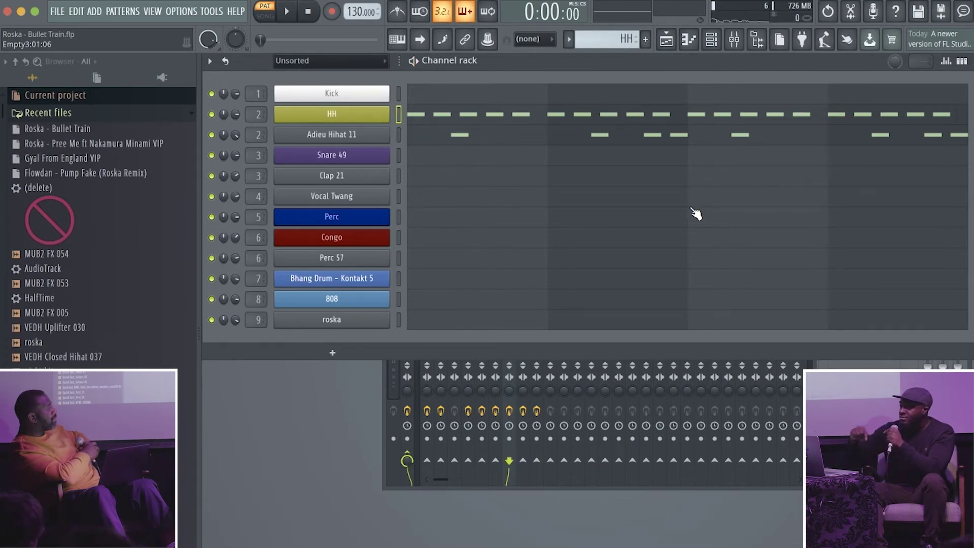
click(541, 109)
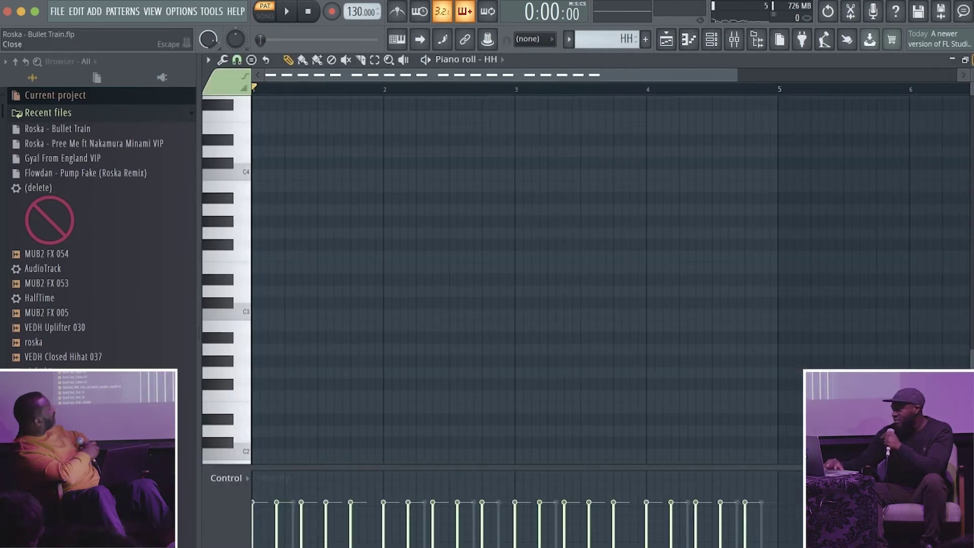
key(Escape)
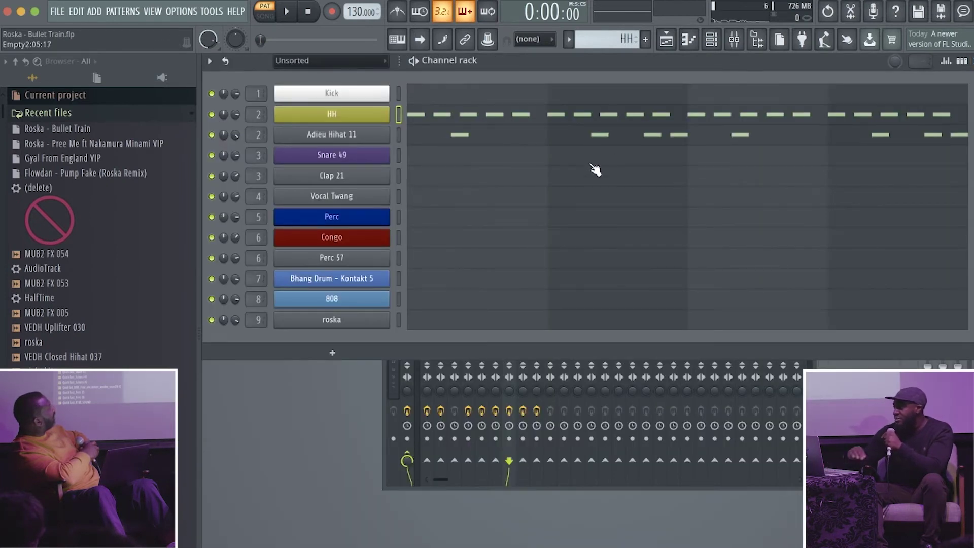
Step: View the Adieu Hihat 11 notes in the piano roll and return to the channel rack
click(490, 142)
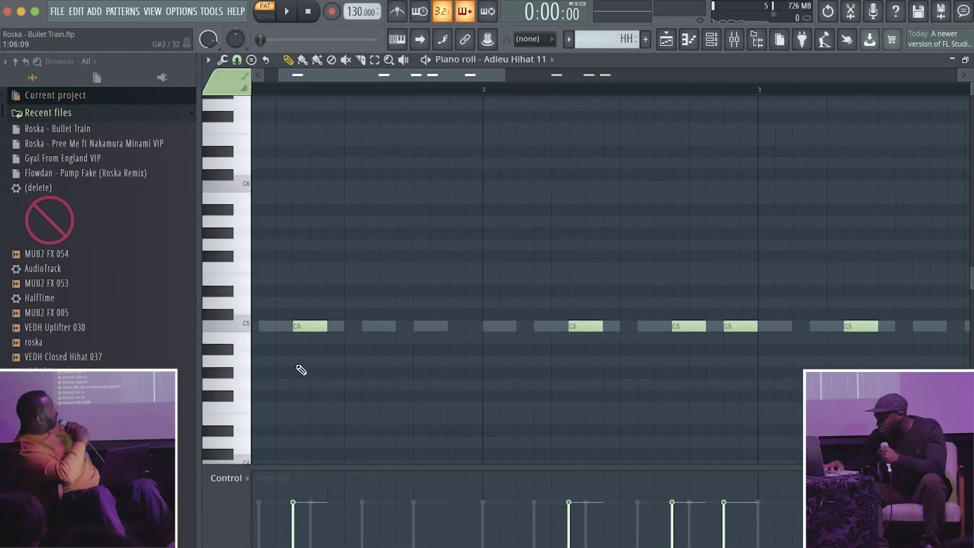
scroll(302, 370, down, 2)
click(965, 60)
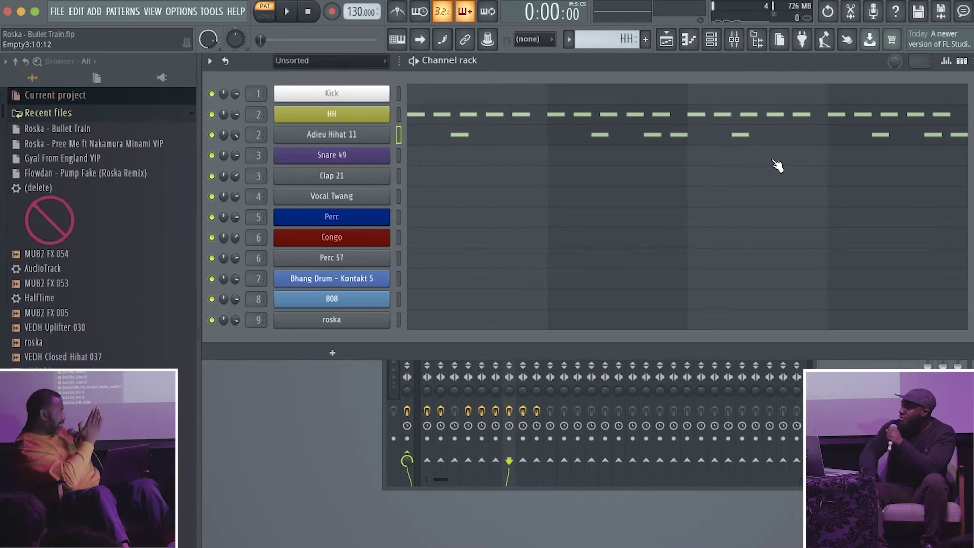
Step: Select the Snare pattern and audition it, once in full and once with Snare 49 muted to hear Clap 21
key(KP_Add)
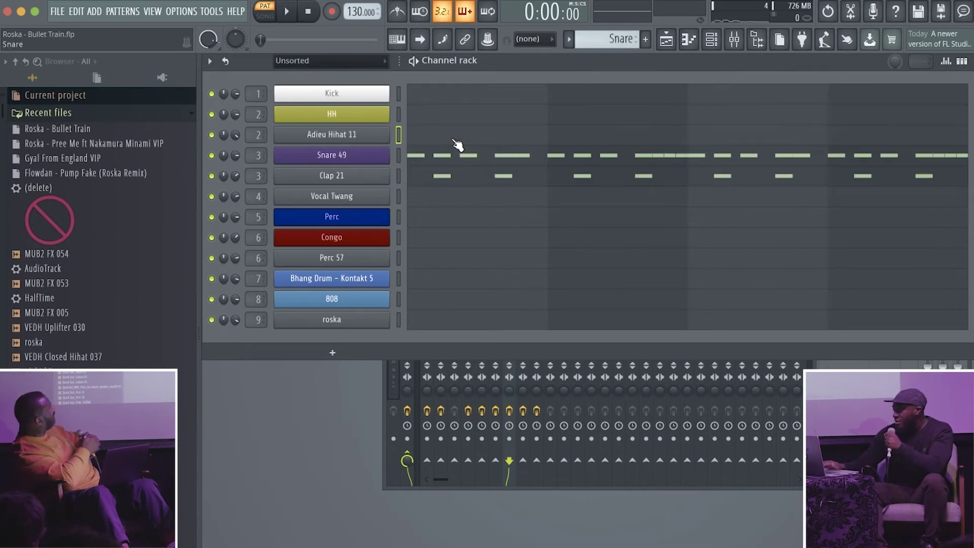
key(space)
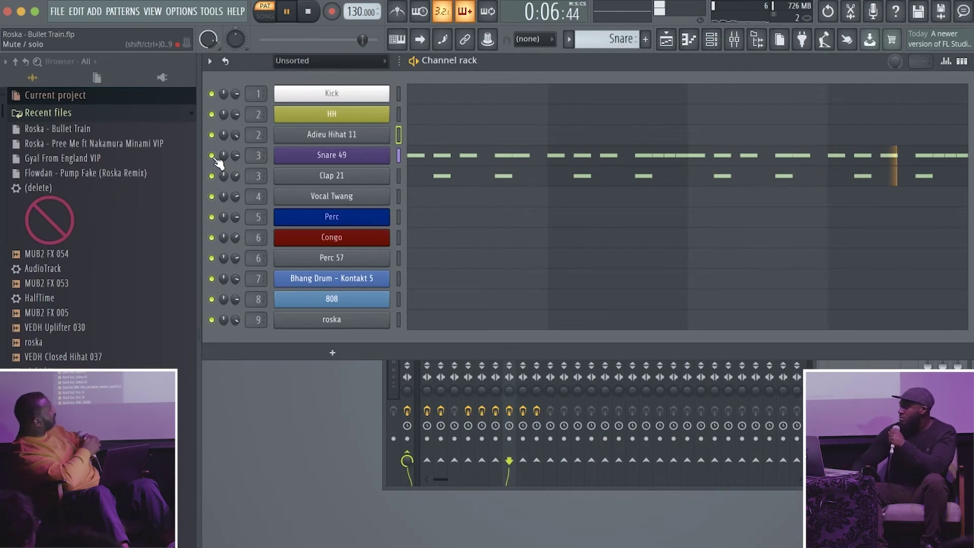
key(space)
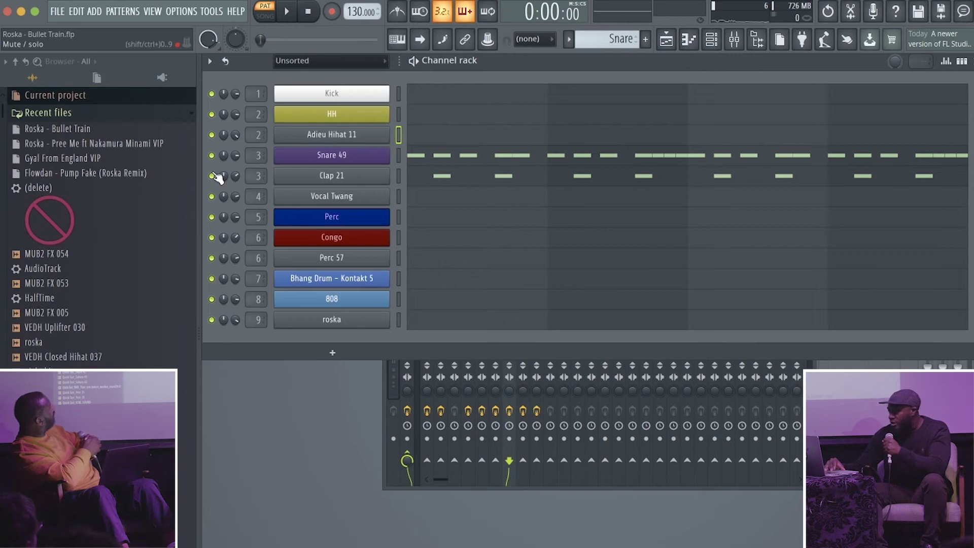
key(space)
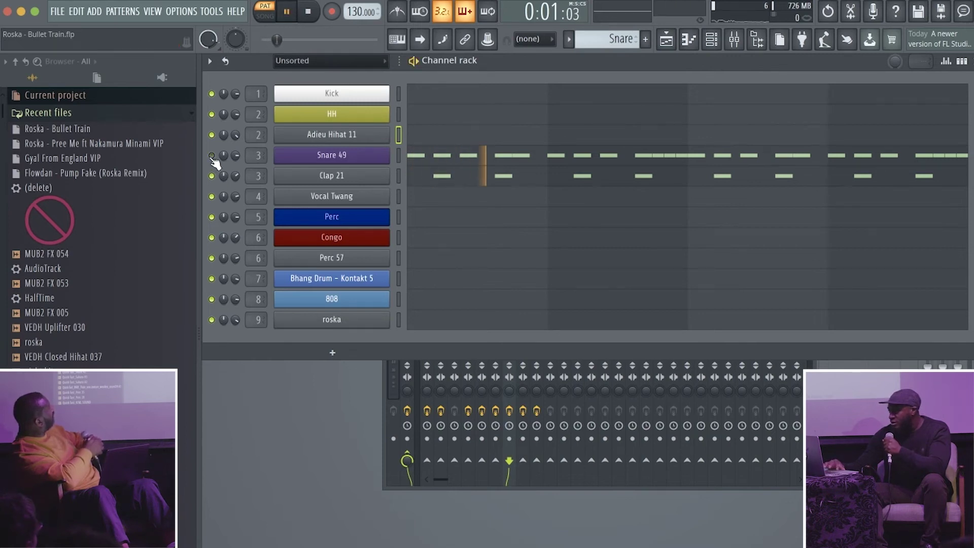
key(space)
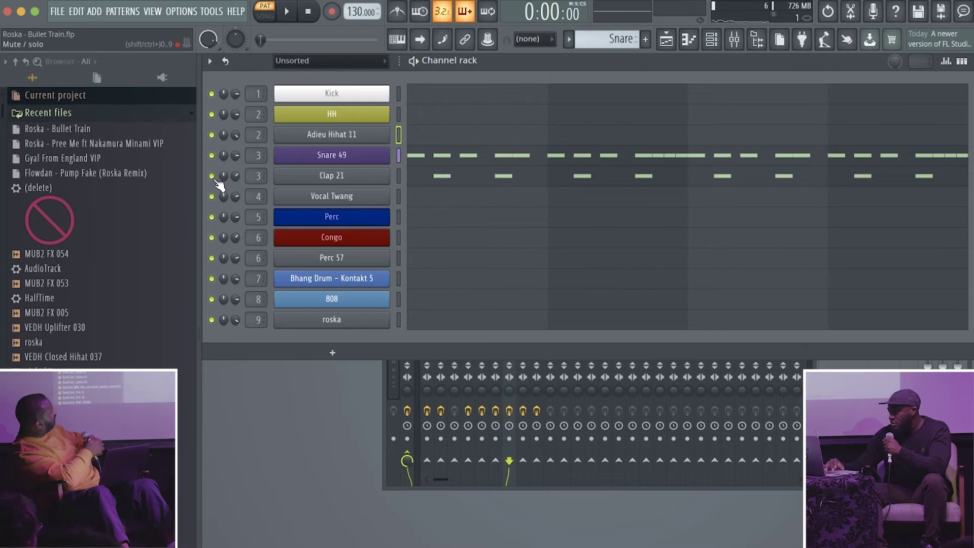
Step: Select the Vocal Twang pattern and play it on its own
key(KP_Add)
key(space)
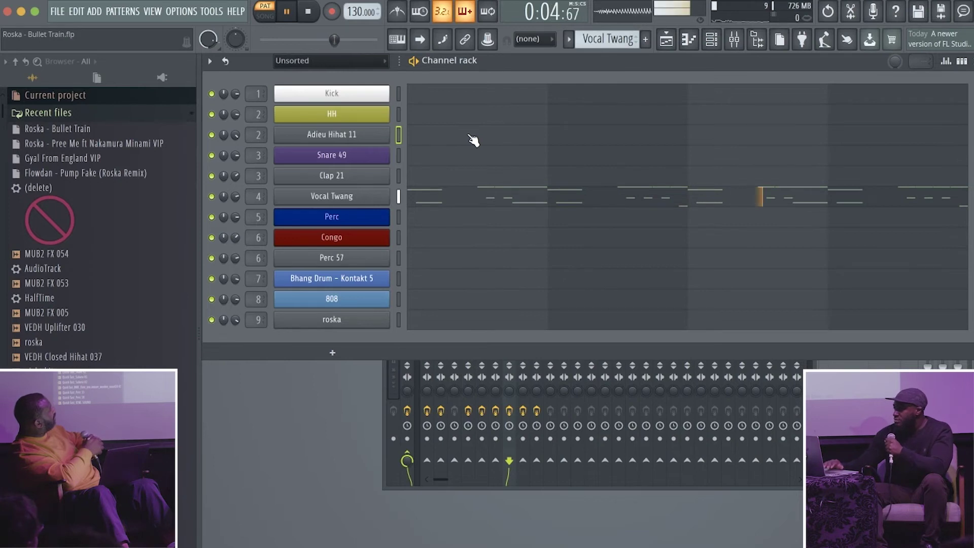
Step: Stop playback, open the Vocal Twang pattern's notes in the piano roll, and sound individual keys on its keyboard
key(space)
key(KP_Add)
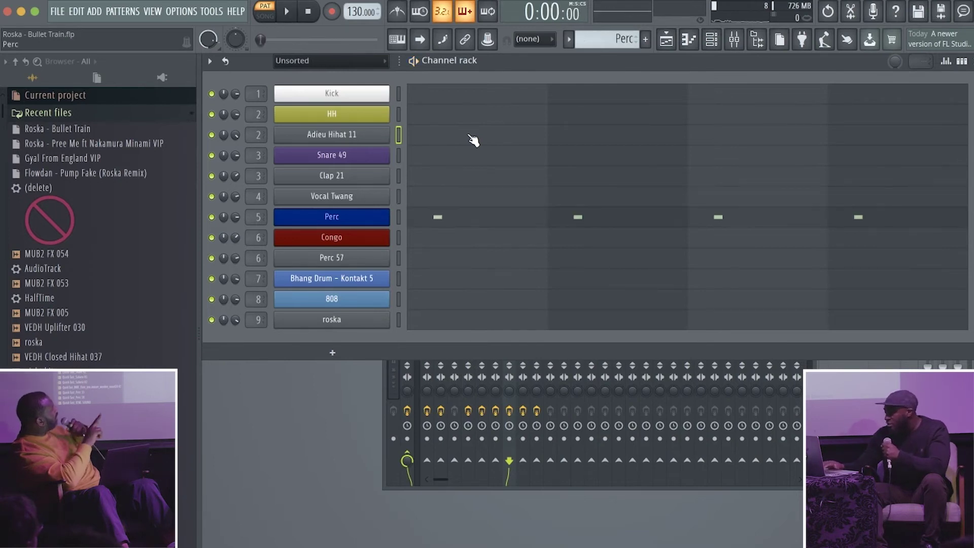
key(KP_Subtract)
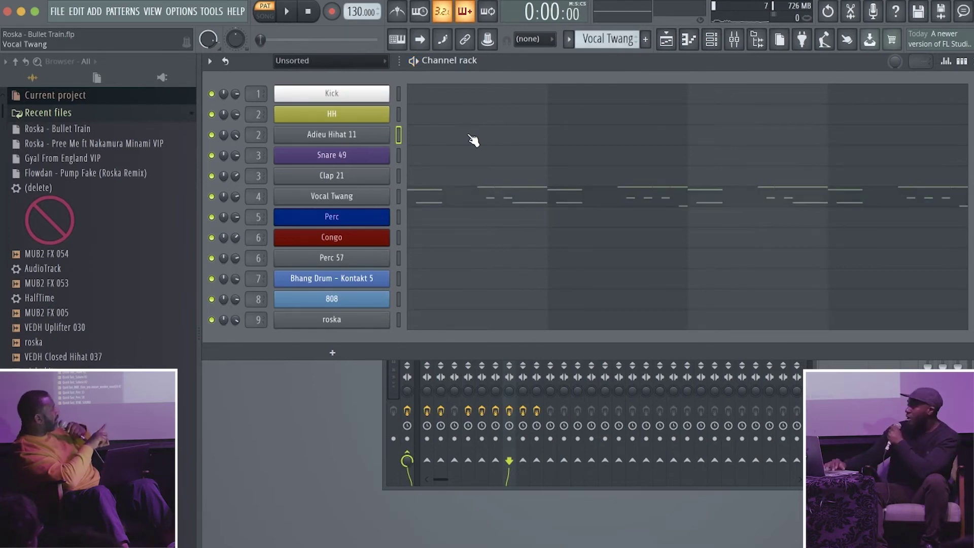
click(440, 200)
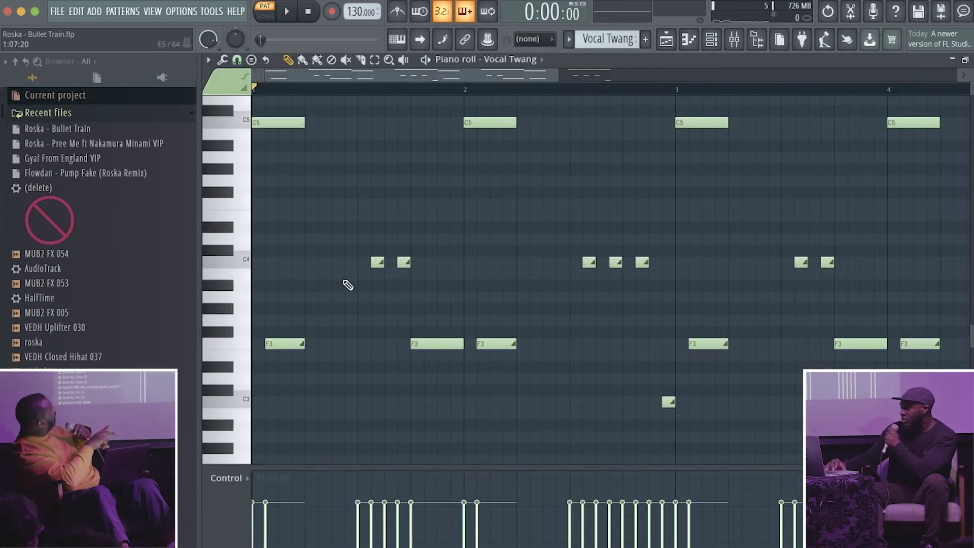
click(231, 124)
click(231, 126)
click(233, 127)
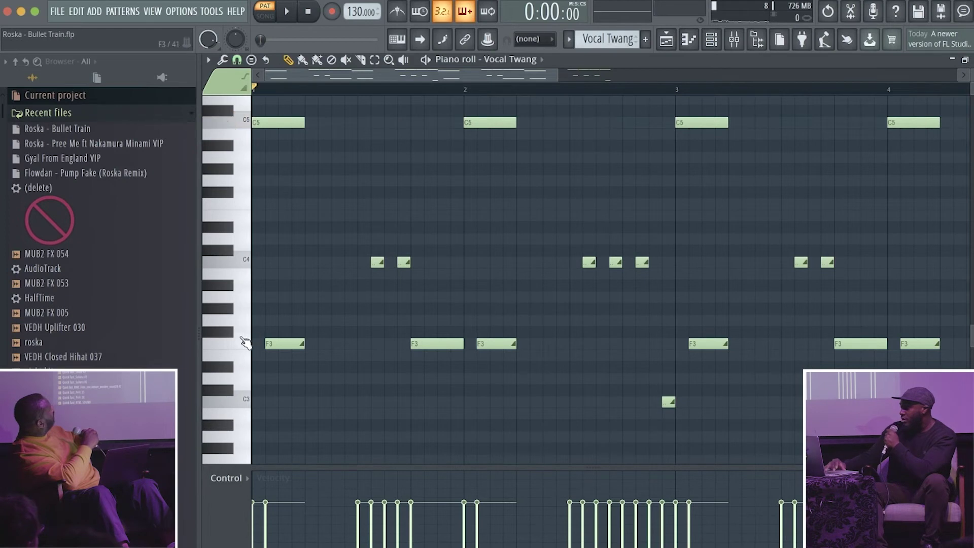
click(230, 125)
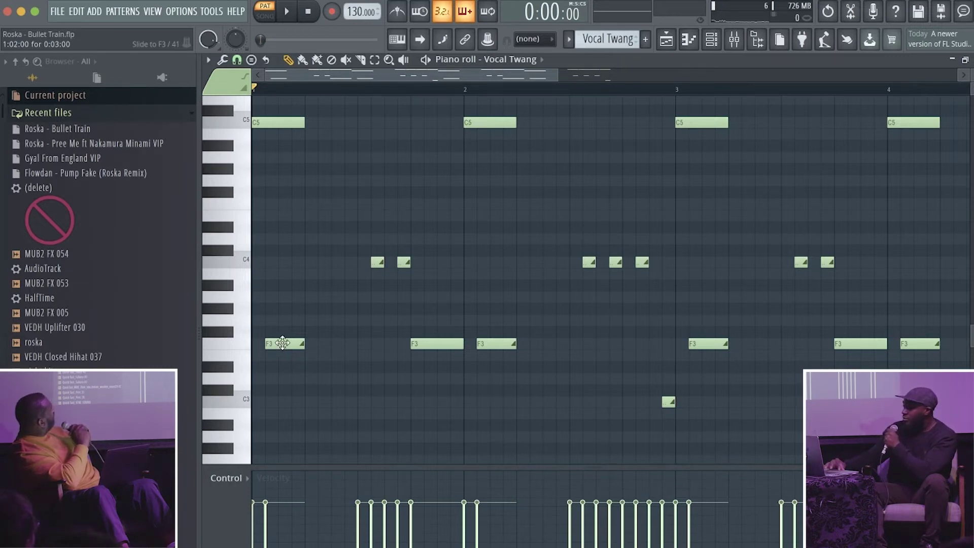
Step: Review the slide option in the first F3 note's properties, accept the dialog, and return to the channel rack
double_click(283, 343)
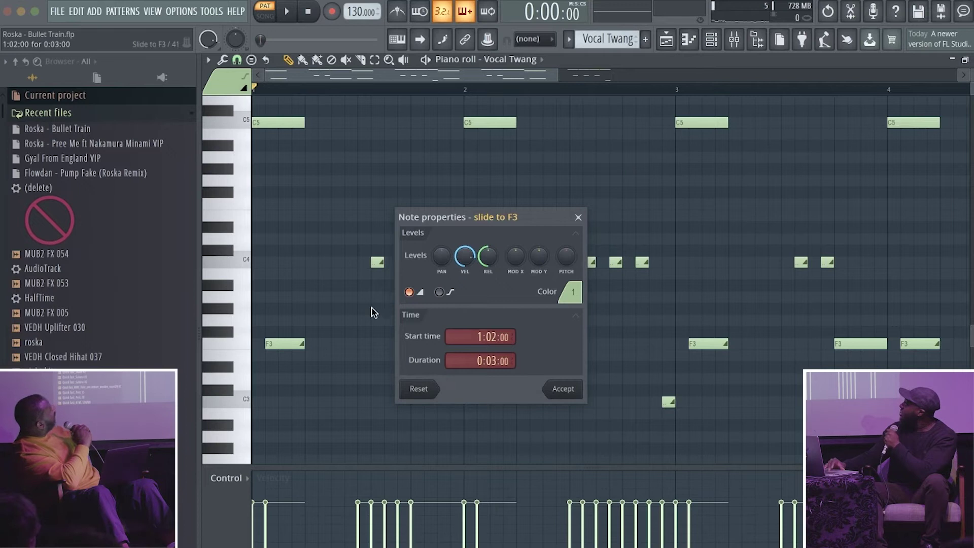
click(409, 292)
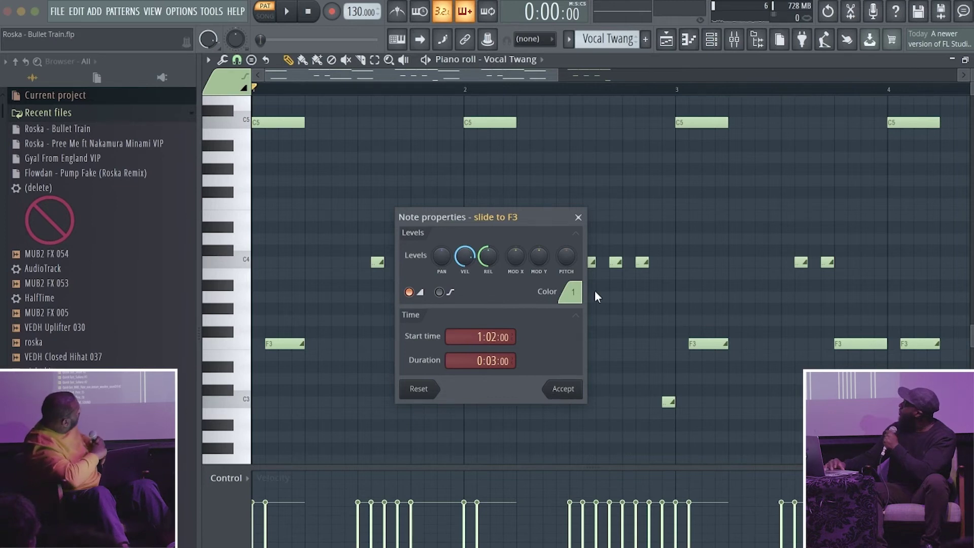
click(570, 389)
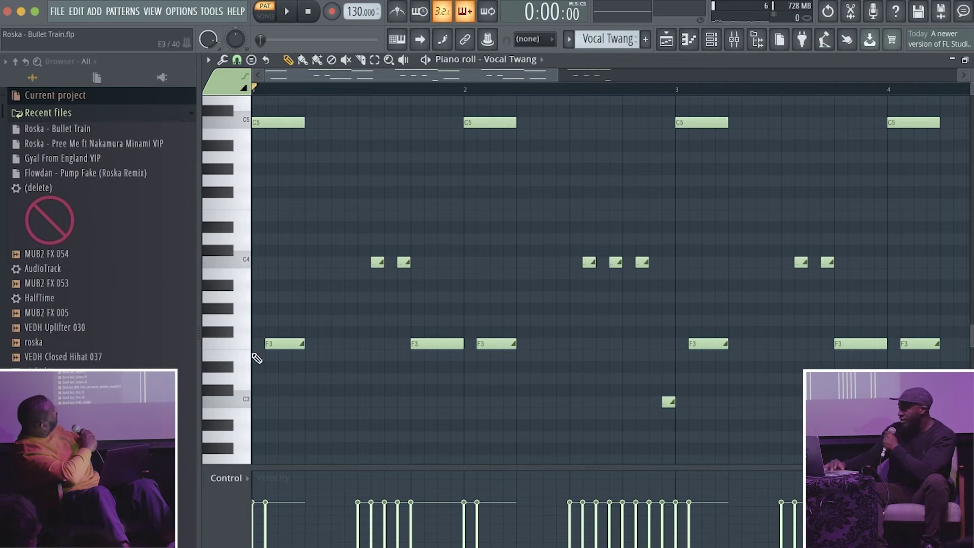
click(965, 59)
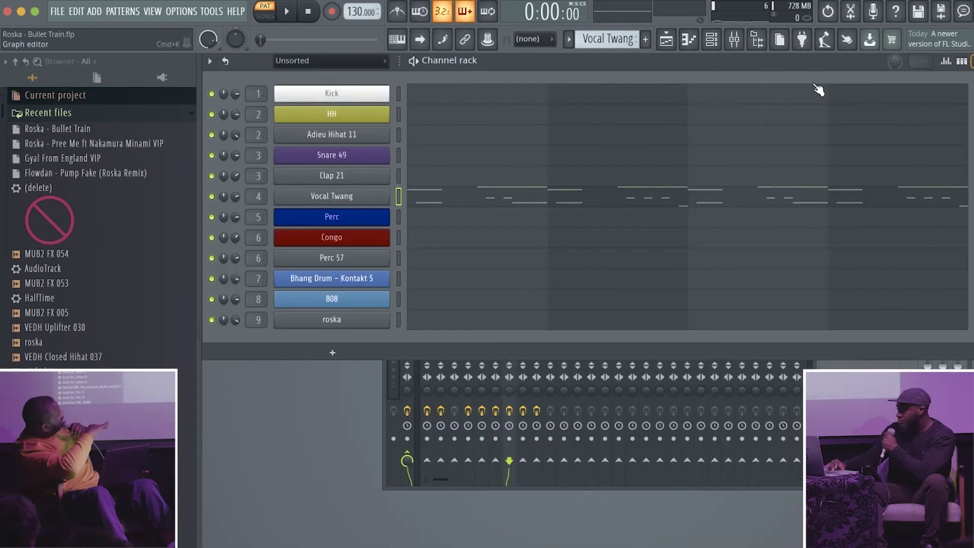
Step: Look through the Vocal Twang channel's sample, envelope and miscellaneous settings, including its root note, and close the channel window
click(374, 198)
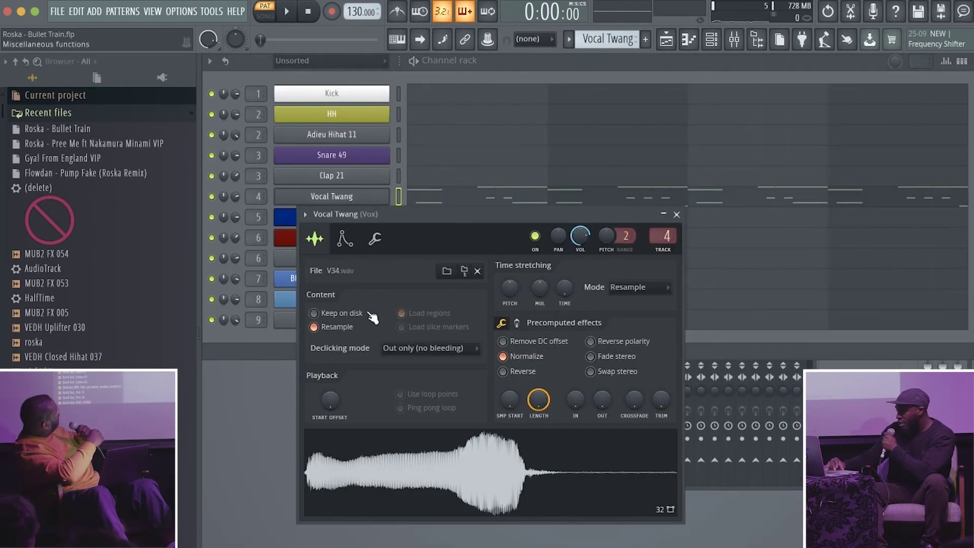
click(345, 238)
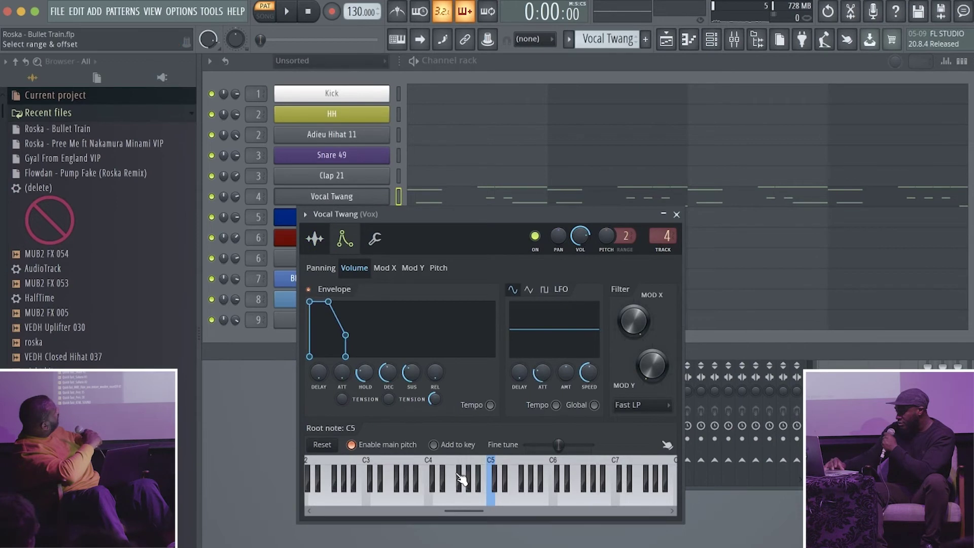
click(316, 239)
click(346, 239)
click(375, 238)
click(355, 243)
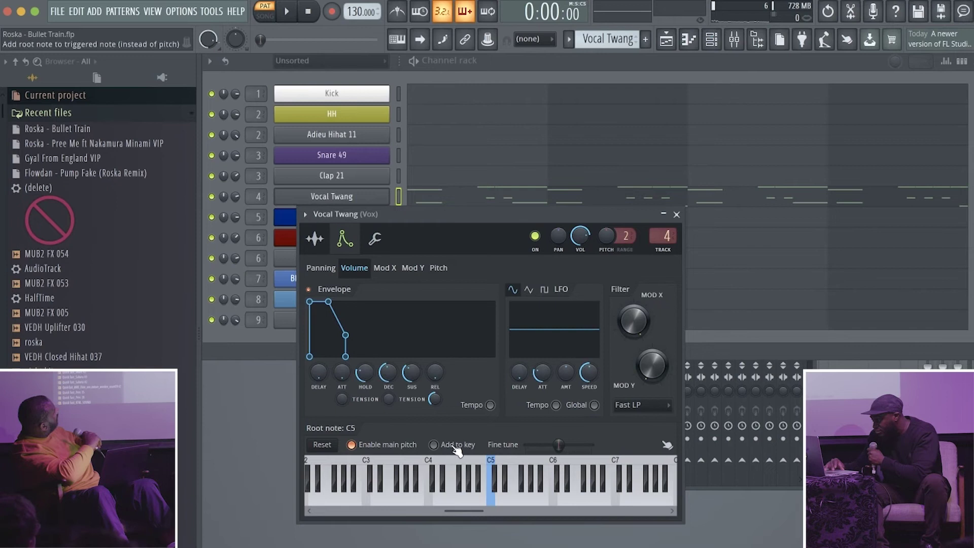
click(676, 214)
Step: Play the Vocal Twang pattern in the piano roll, examine its notes across all four bars, and return to the channel rack
click(507, 199)
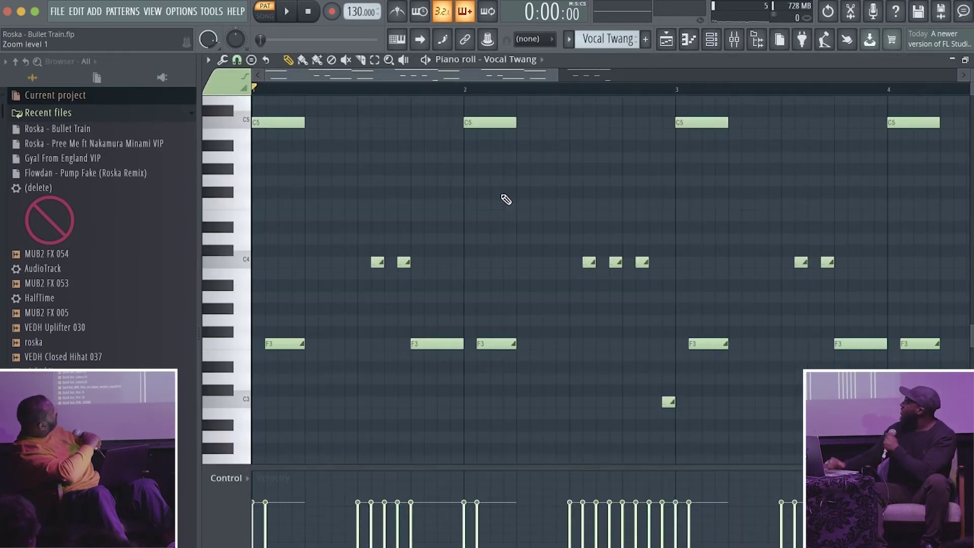
key(space)
scroll(506, 199, up, 3)
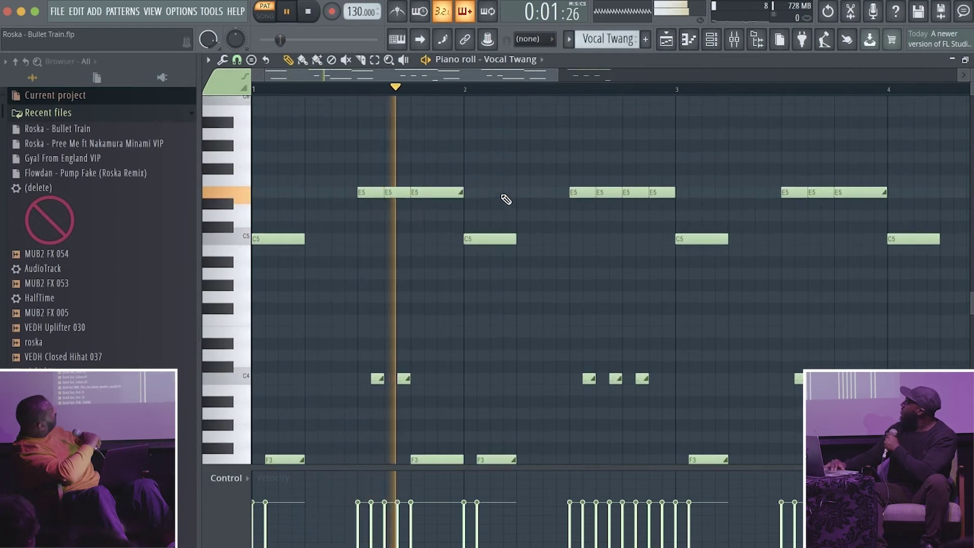
scroll(506, 199, down, 2)
key(space)
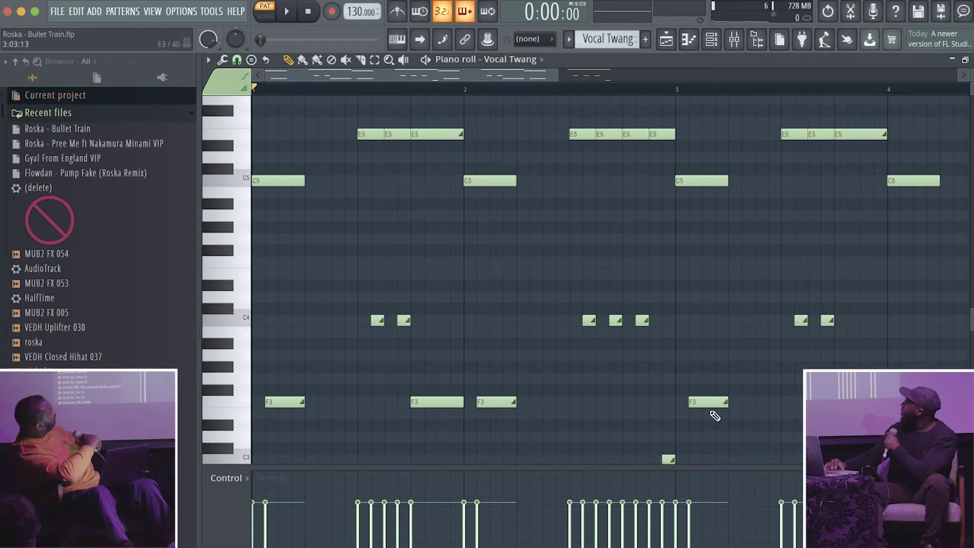
scroll(715, 416, down, 3)
ctrl+scroll(716, 411, down, 5)
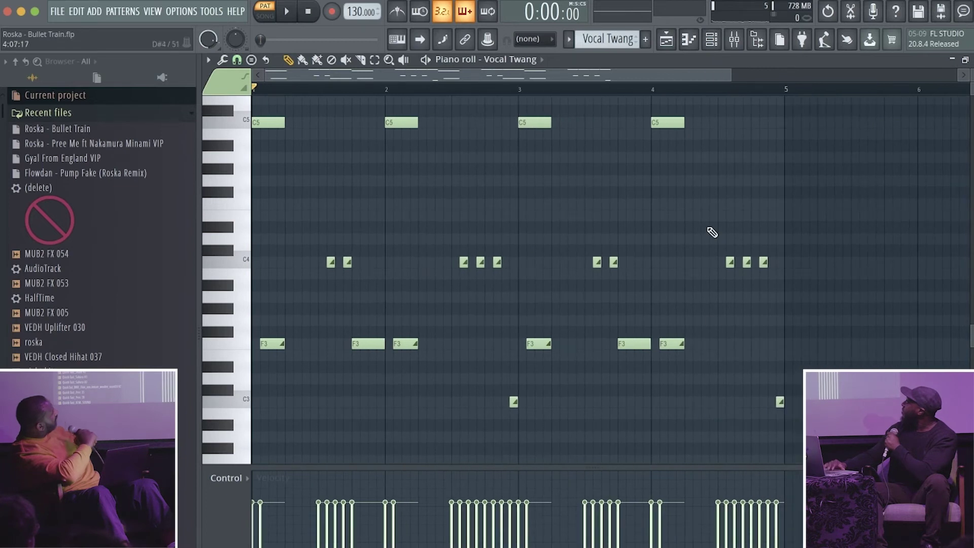
scroll(711, 239, up, 2)
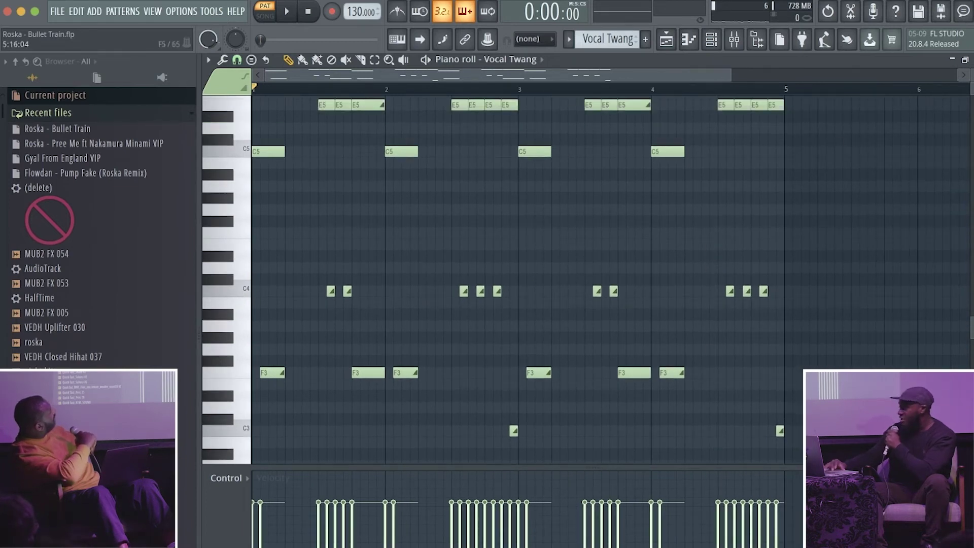
click(965, 59)
Step: Audition the Perc pattern, continue with the Congo pattern, and stop playback
key(KP_Add)
key(space)
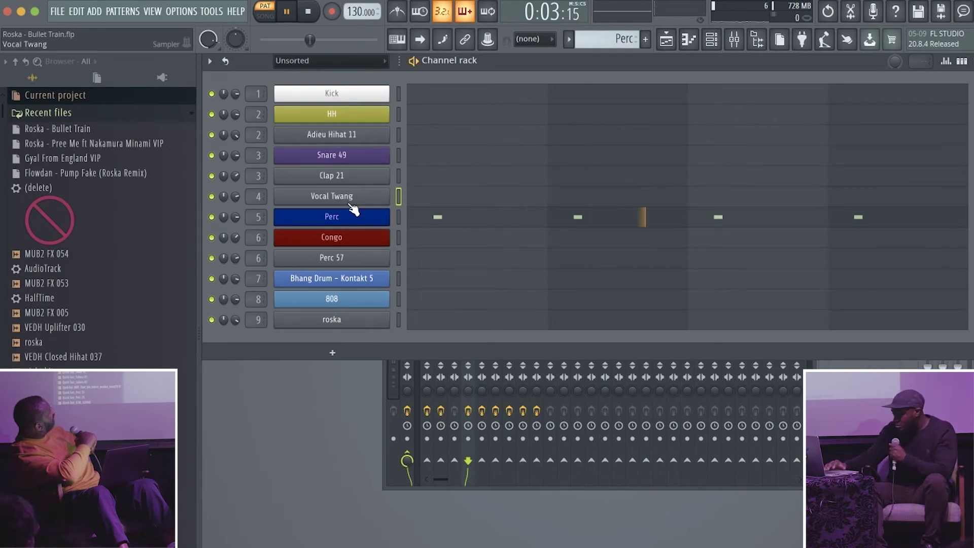
key(KP_Add)
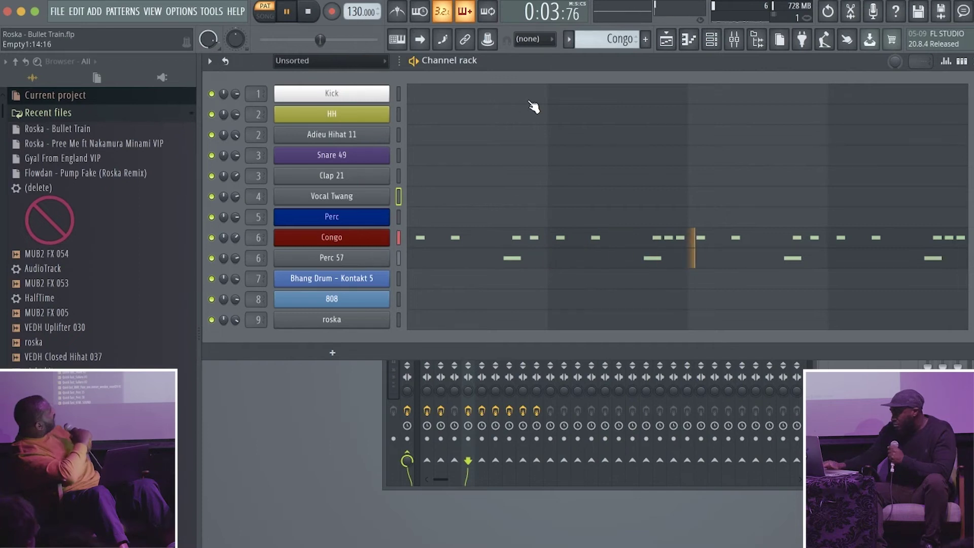
key(space)
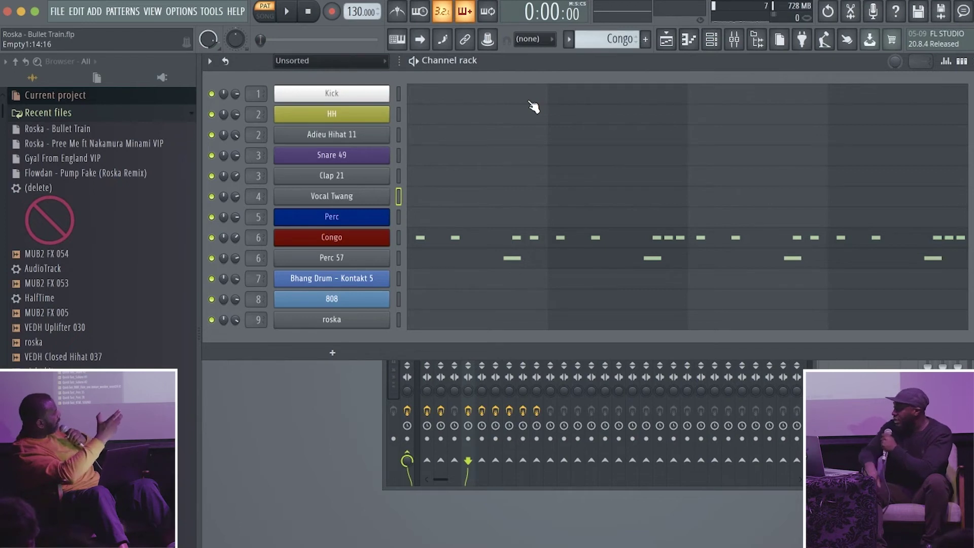
Step: Inspect the effects on the Hats and Vox mixer tracks and save the project
click(393, 385)
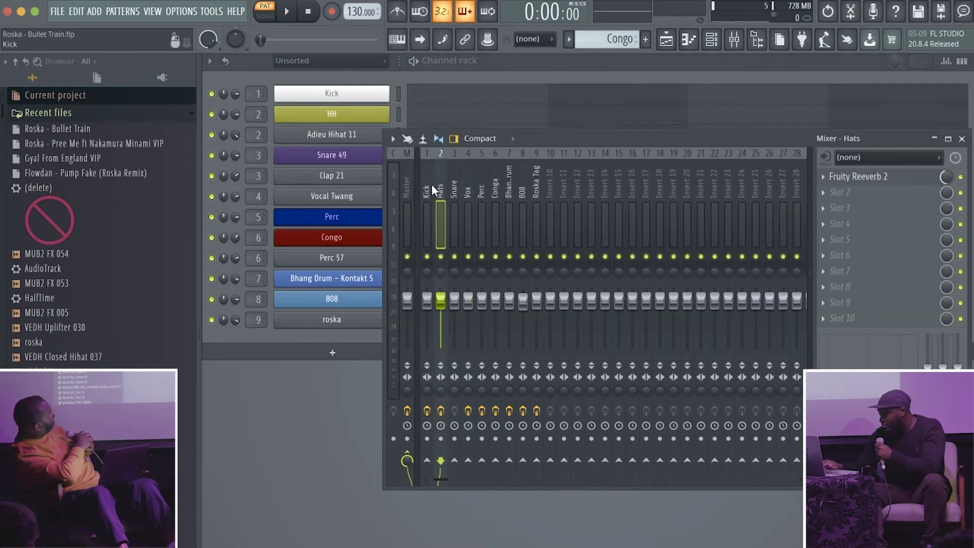
key(Left)
key(Left)
key(Right)
key(Right)
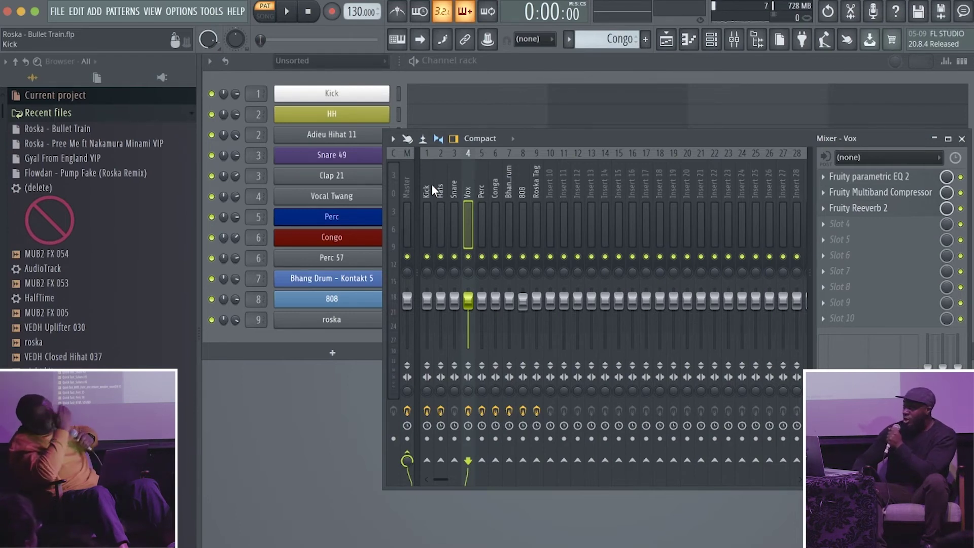
key(ctrl+s)
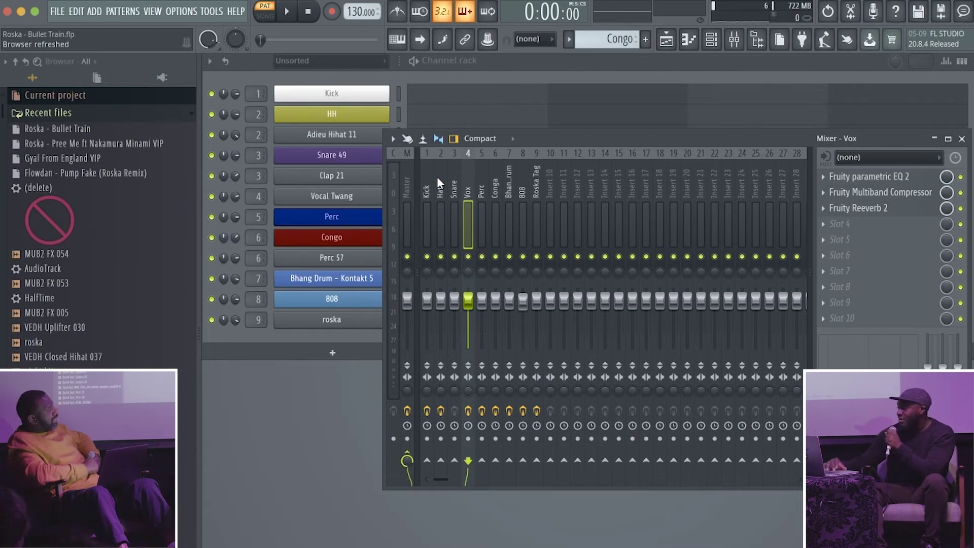
Step: Inspect the effects on the mixer's Master track and close the mixer
click(429, 72)
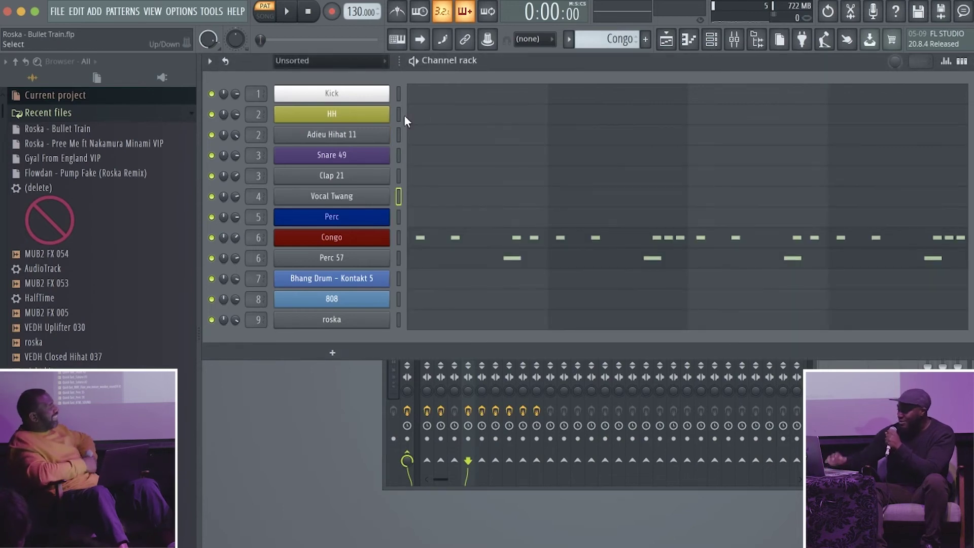
click(450, 488)
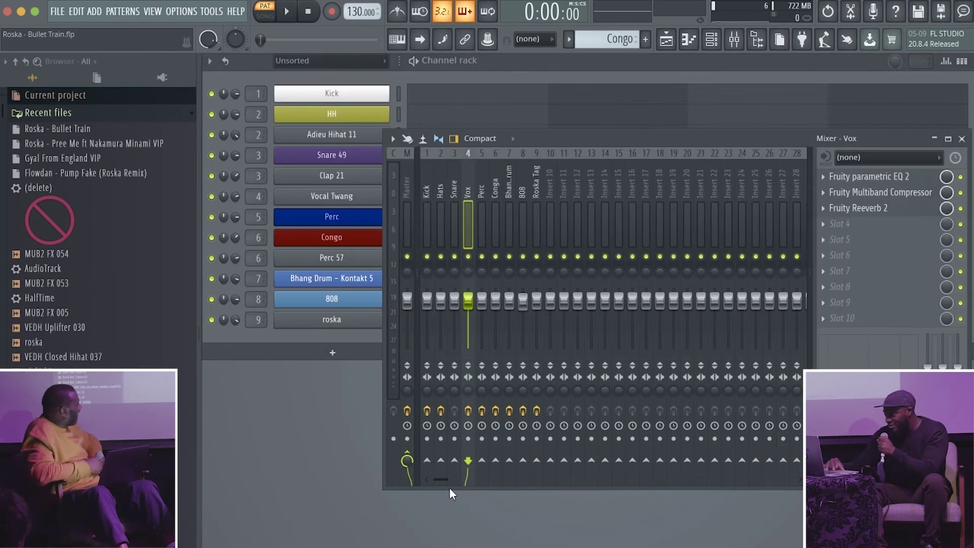
click(404, 196)
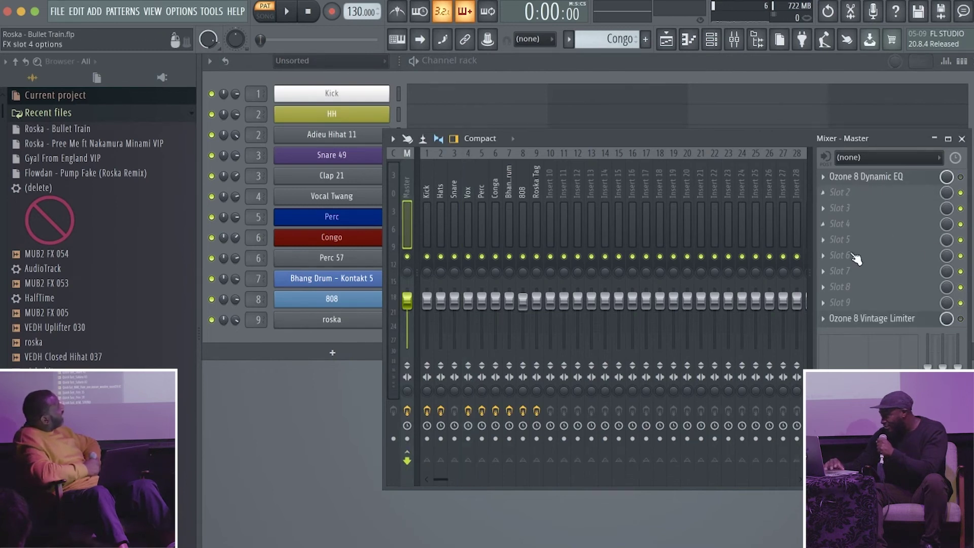
click(963, 140)
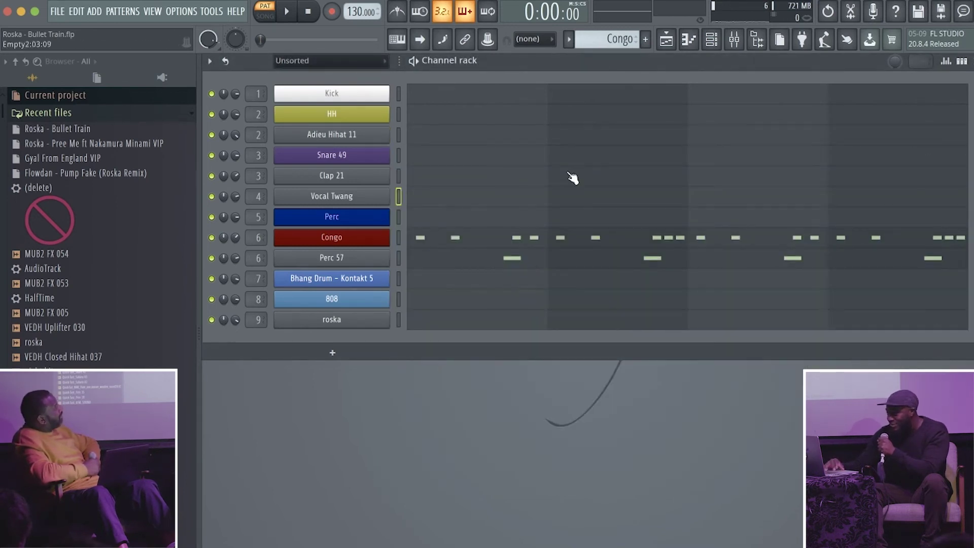
Step: Select the Bhang Drum - Kontakt 5 pattern, play it on its own, and stop playback
key(KP_Add)
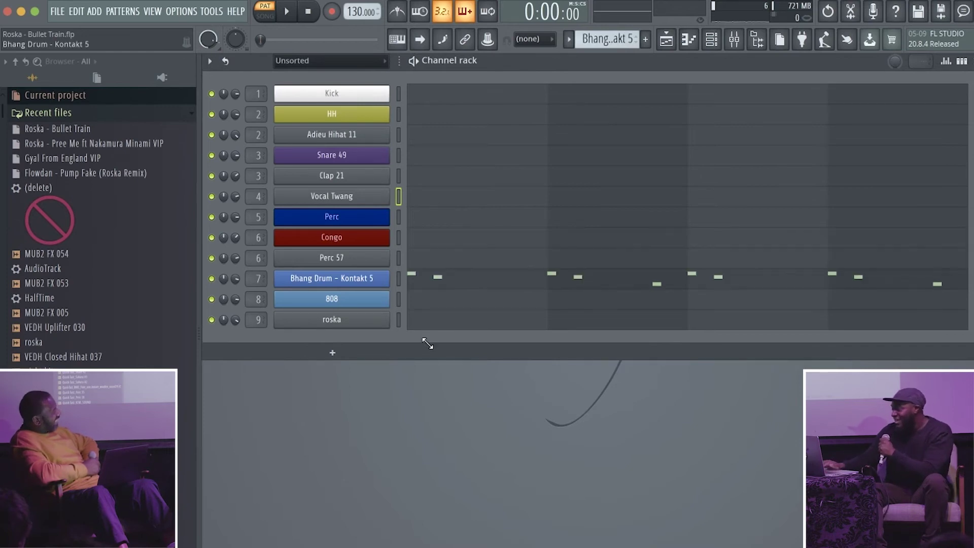
key(space)
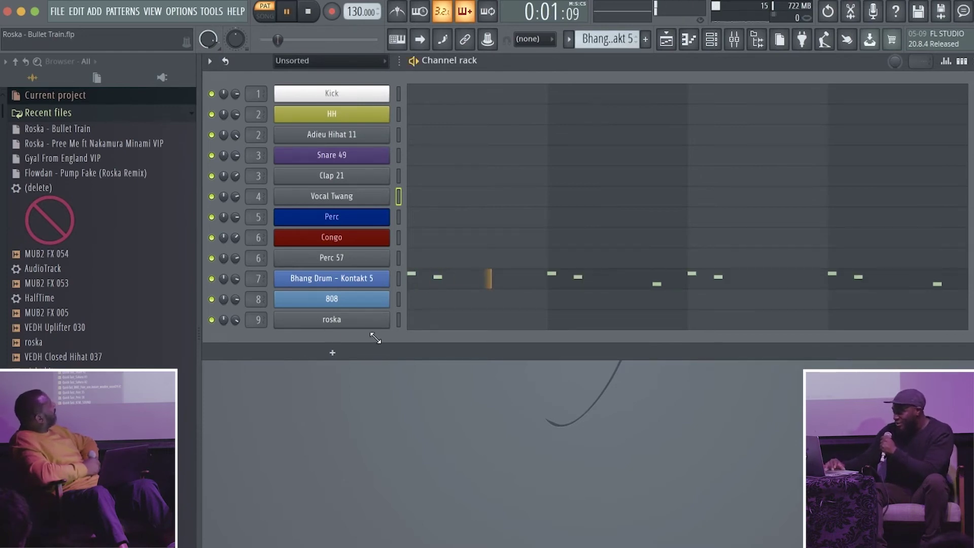
key(space)
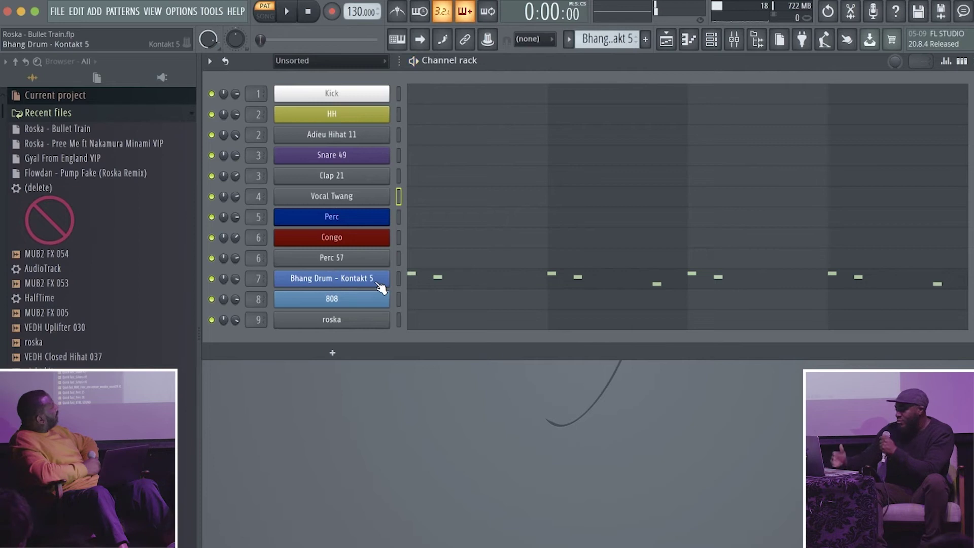
Step: View the Bhang Drum channel's Kinetic Metal instrument in Kontakt, repositioning its window, and close it
click(377, 283)
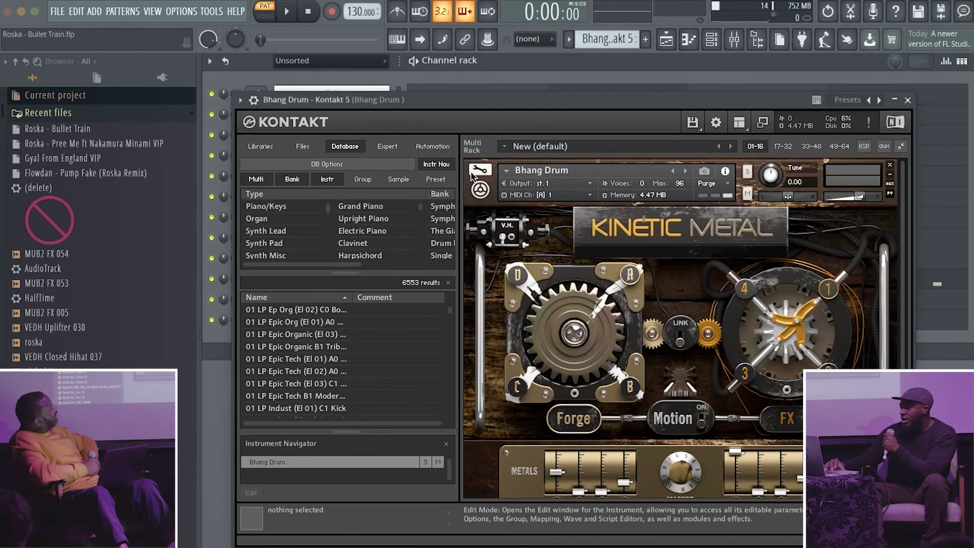
drag(466, 106, 443, 89)
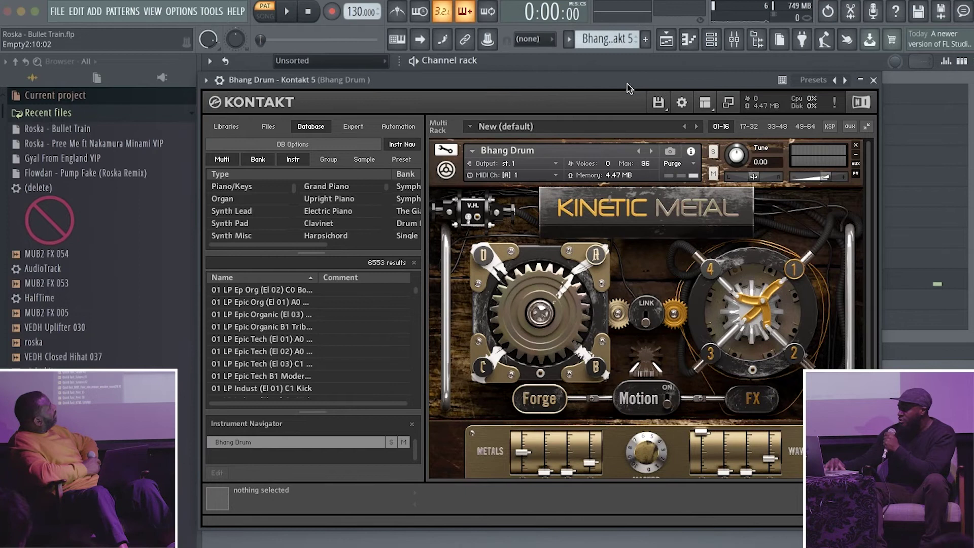
drag(627, 84, 592, 83)
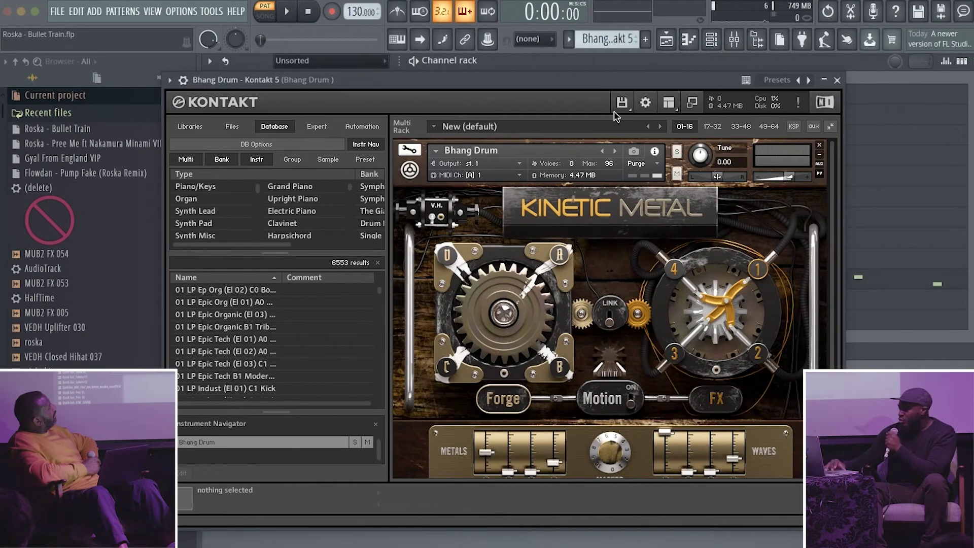
drag(609, 83, 631, 99)
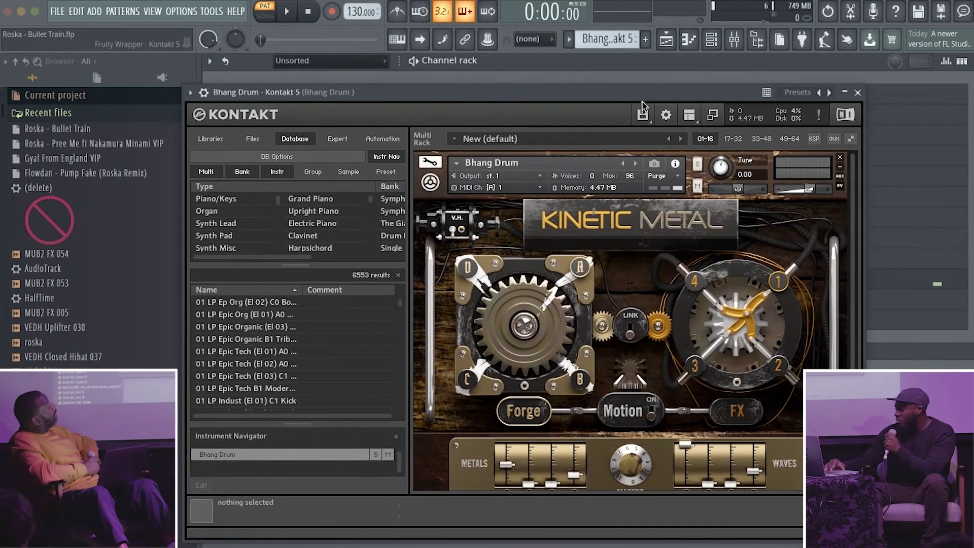
click(858, 94)
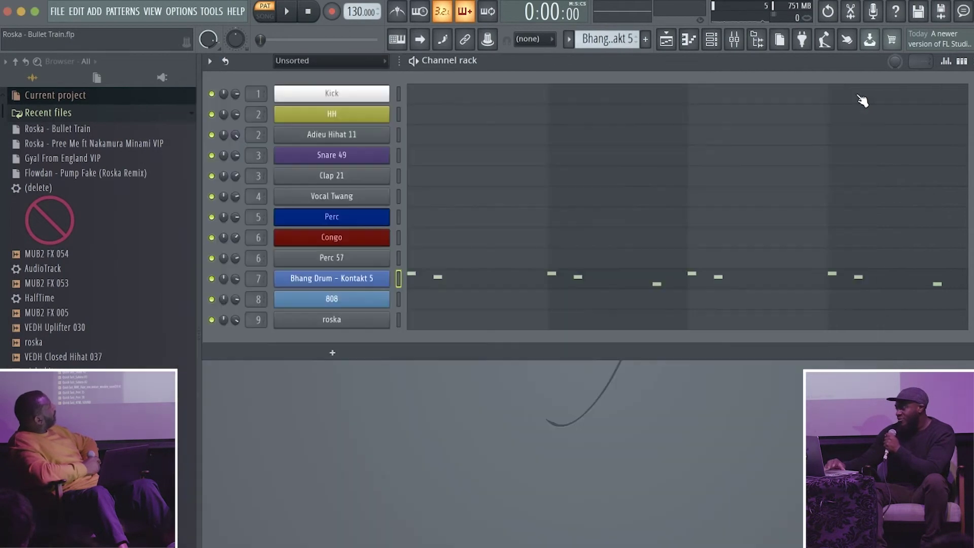
Step: Compare the two Bhang Drum patterns, select the 808 pattern, play it on its own, and stop playback
key(KP_Add)
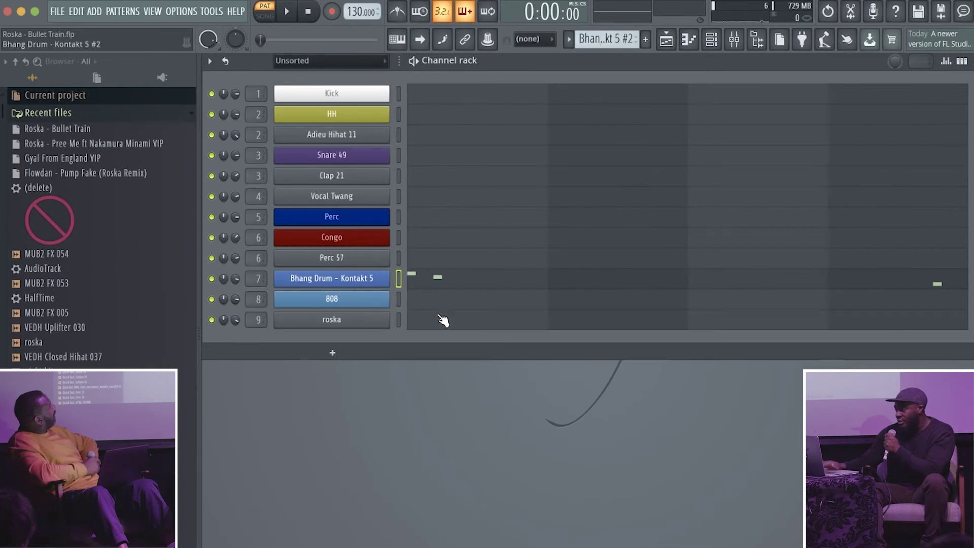
key(KP_Subtract)
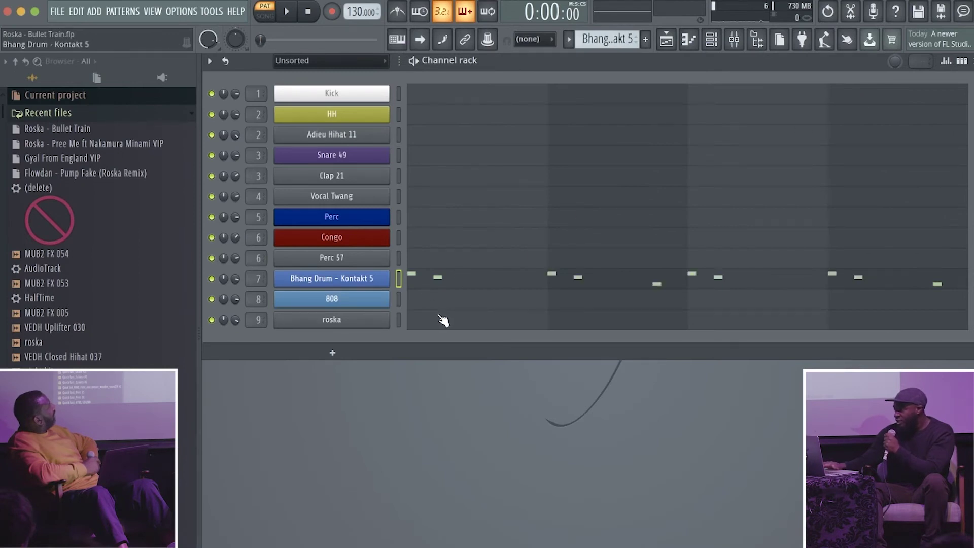
key(KP_Add)
key(KP_Add)
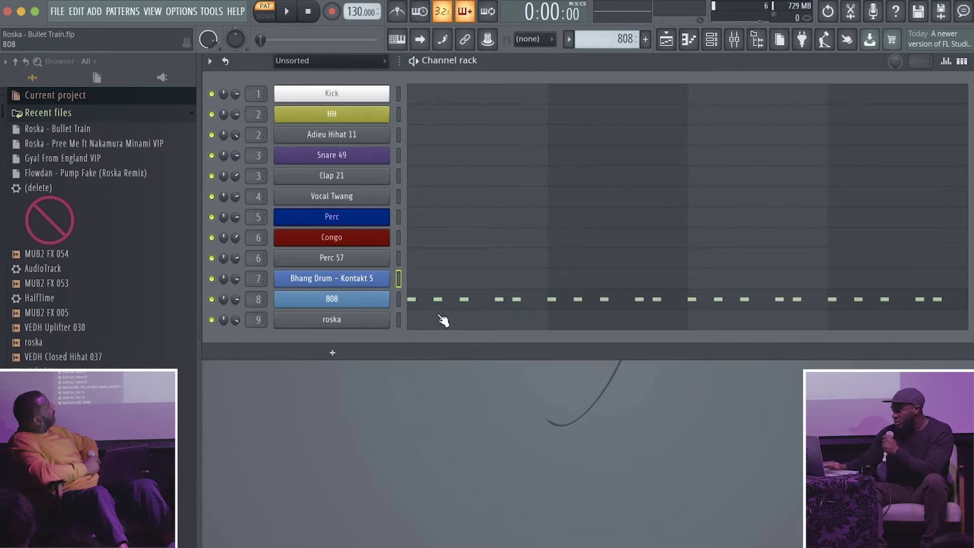
key(space)
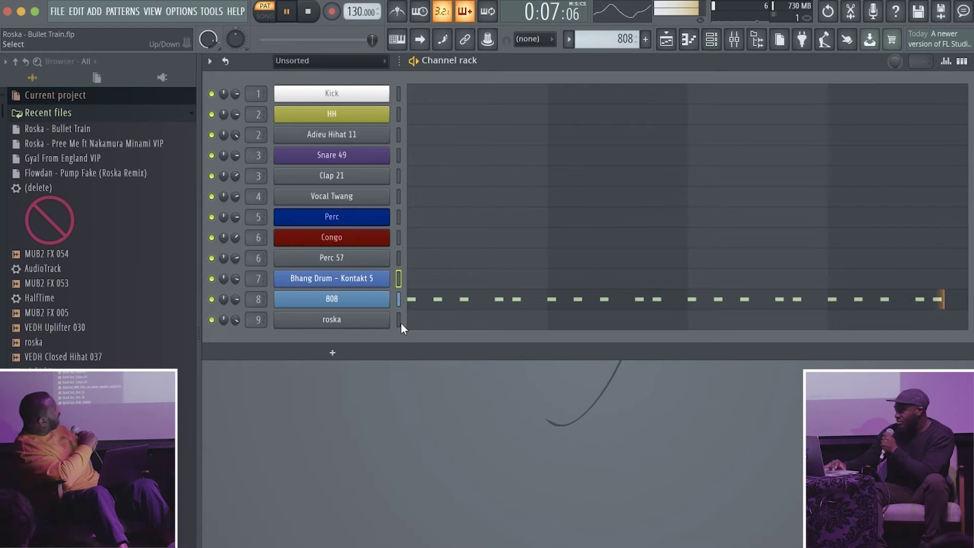
key(space)
Step: Examine the 808 channel's volume envelope and its mixer track's RBass Stereo effect, close the effect, and replay the pattern briefly
click(374, 302)
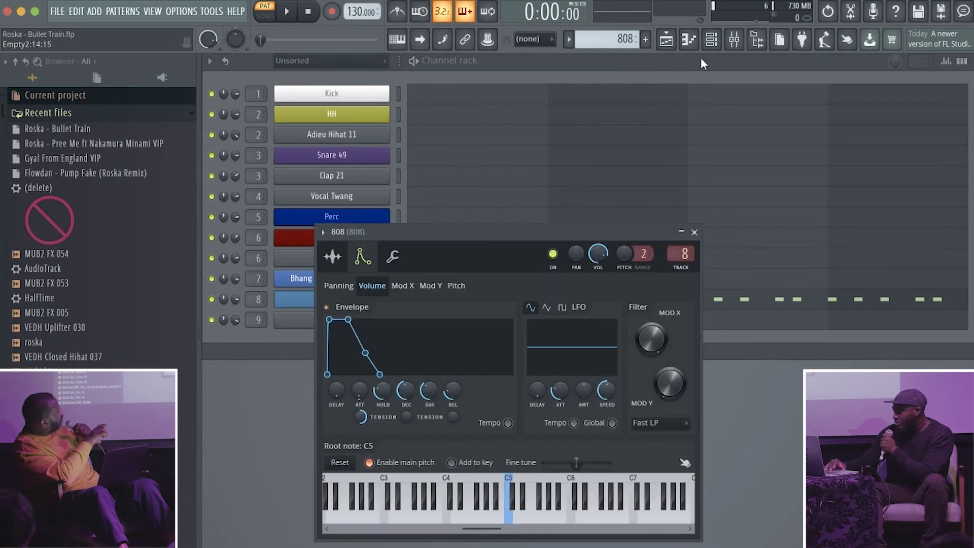
click(734, 39)
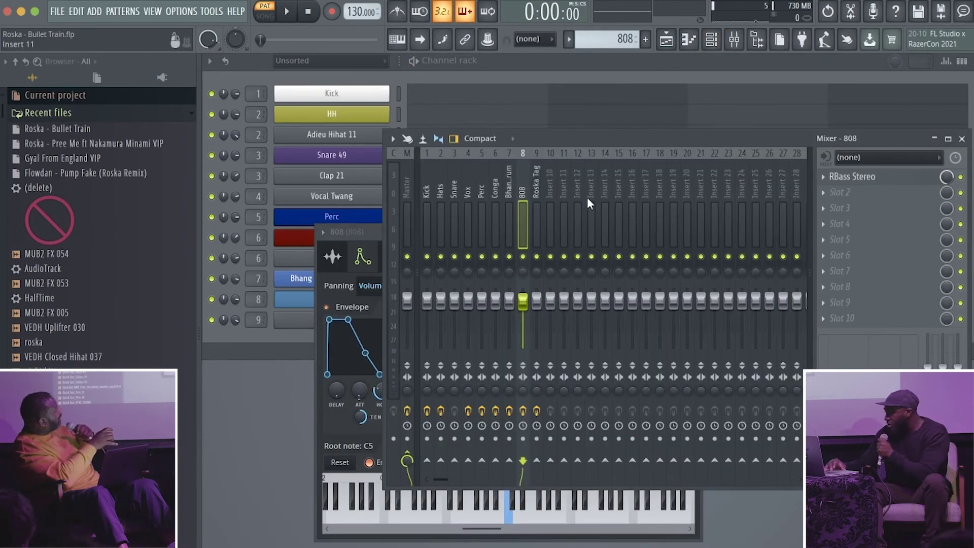
click(897, 178)
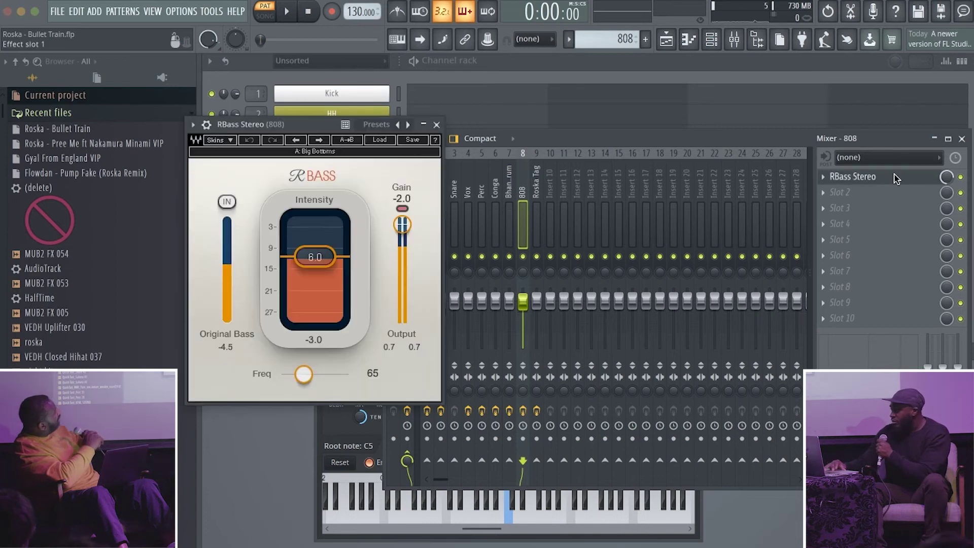
click(436, 125)
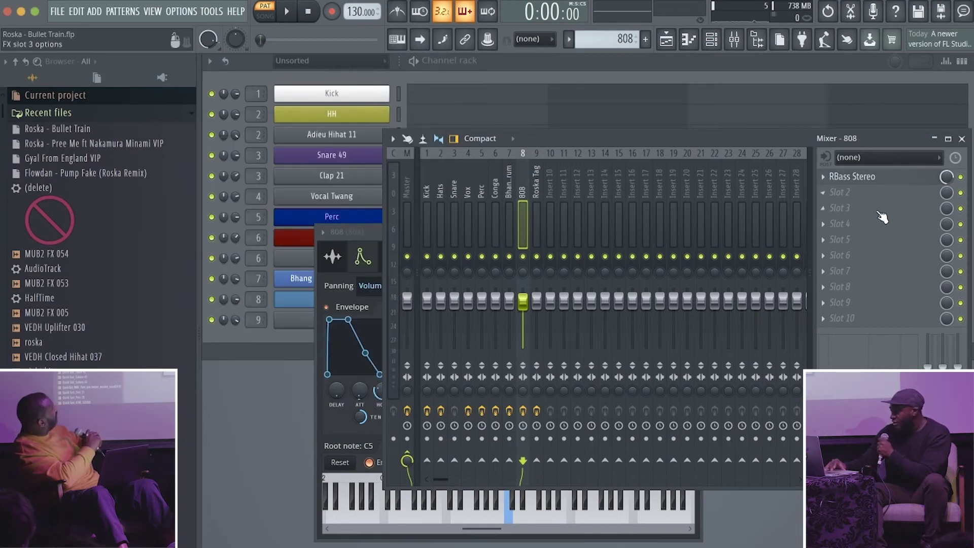
key(space)
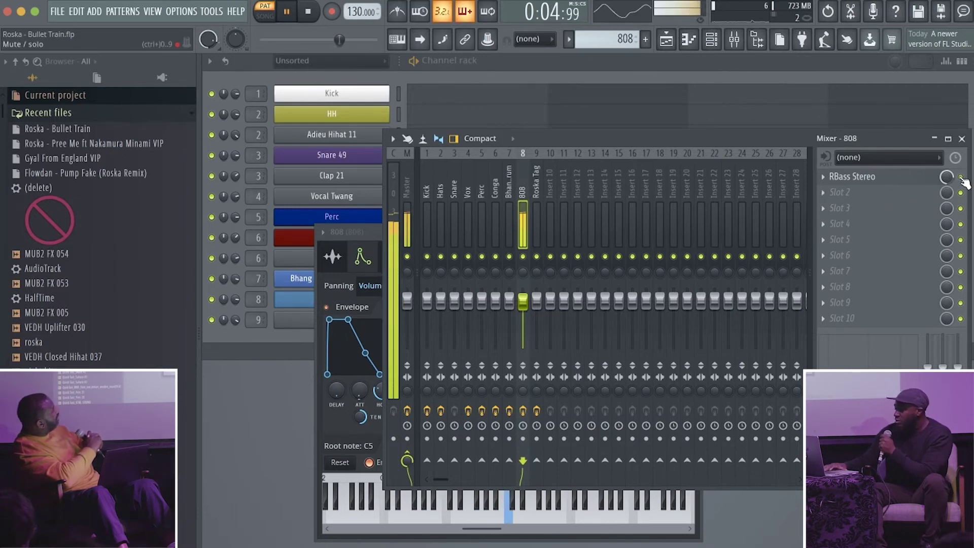
key(space)
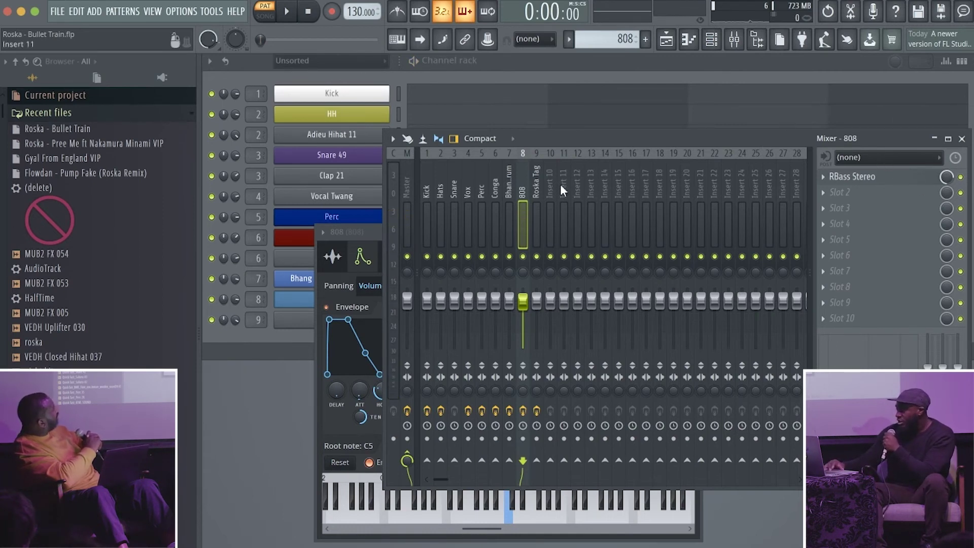
Step: Select the 808 #2 pattern in the Channel rack, audition the roska channel's sample in its settings, and close them
click(642, 73)
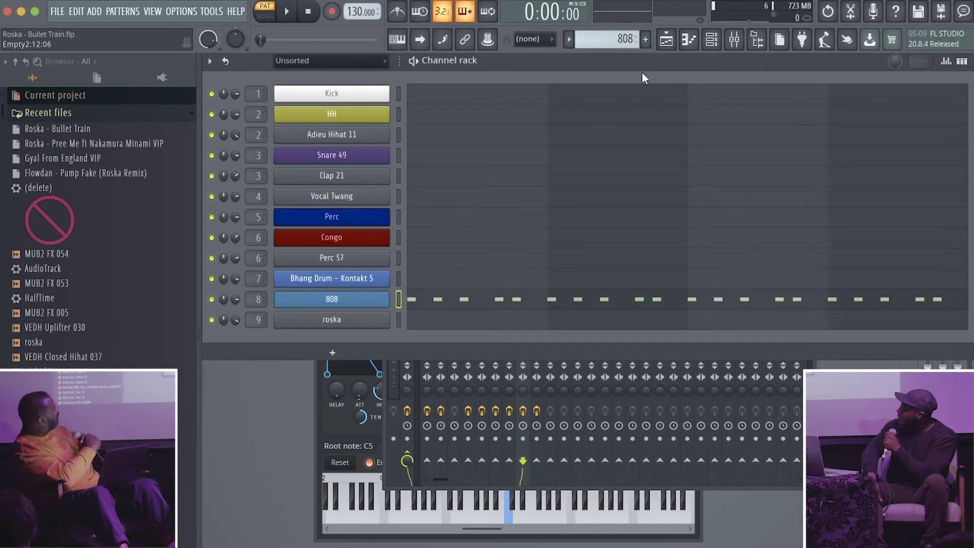
key(ctrl+shift+c)
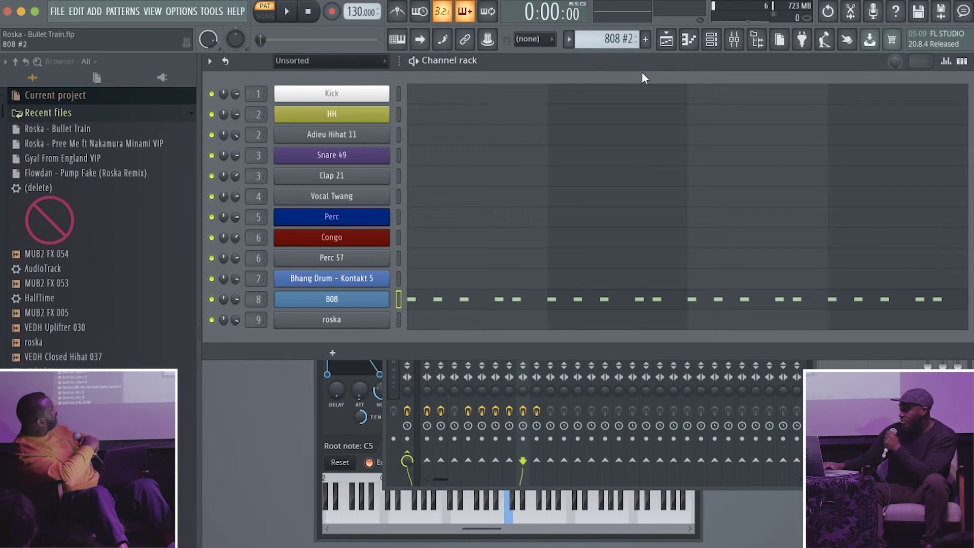
click(365, 323)
click(395, 394)
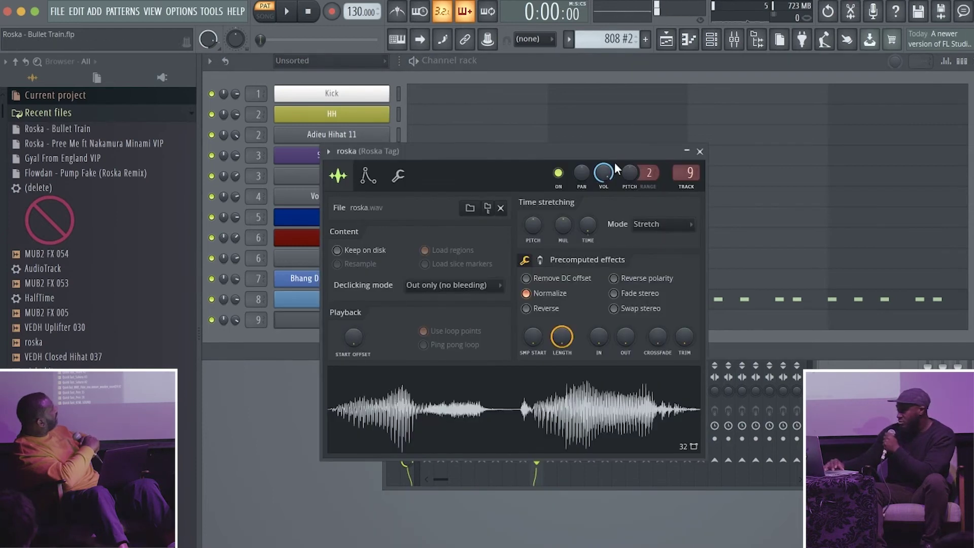
click(596, 403)
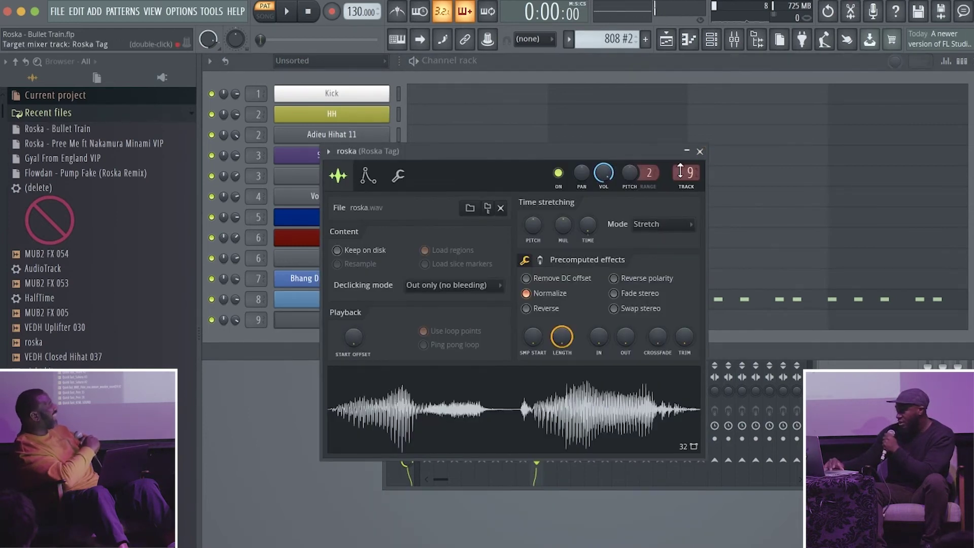
click(699, 151)
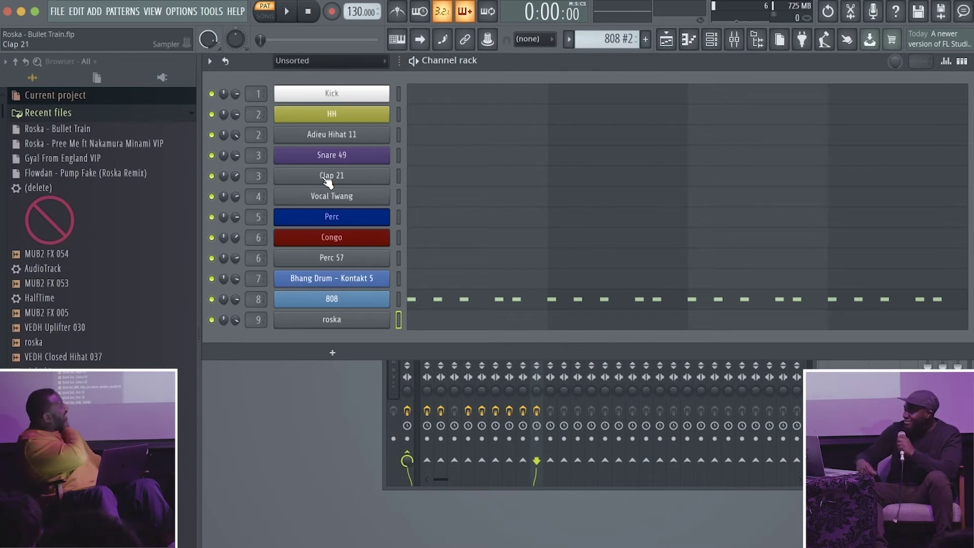
Step: Go back through the patterns from 808 #2 to the Kick pattern
key(KP_Subtract)
key(KP_Subtract)
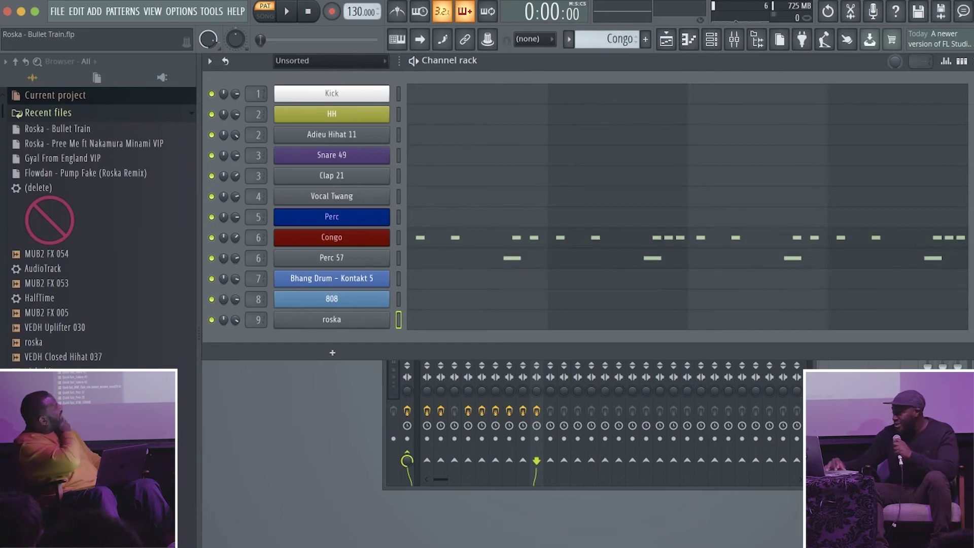
key(KP_Subtract)
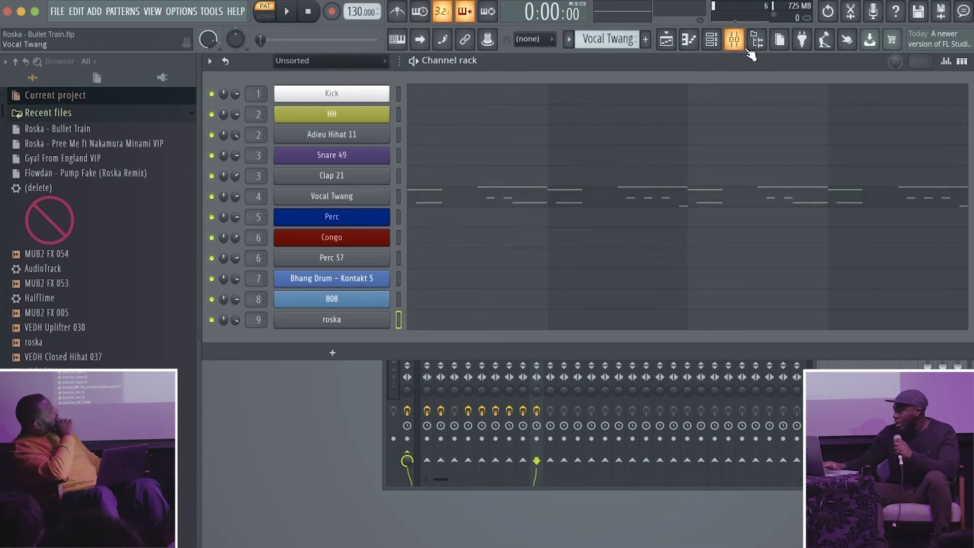
key(KP_Subtract)
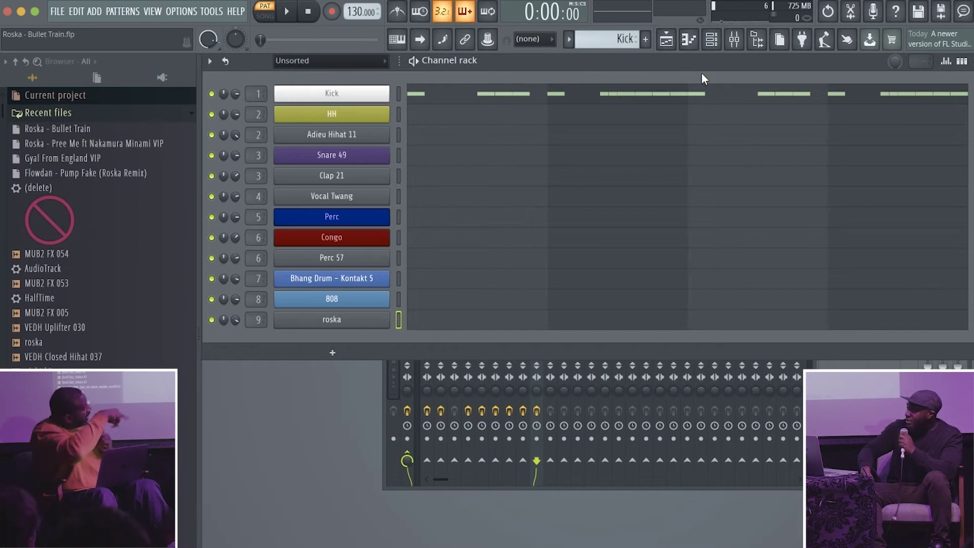
Step: Open the recent project Roska - Pree Me ft Nakamura Minami VIP without saving changes to Roska - Bullet Train
click(58, 12)
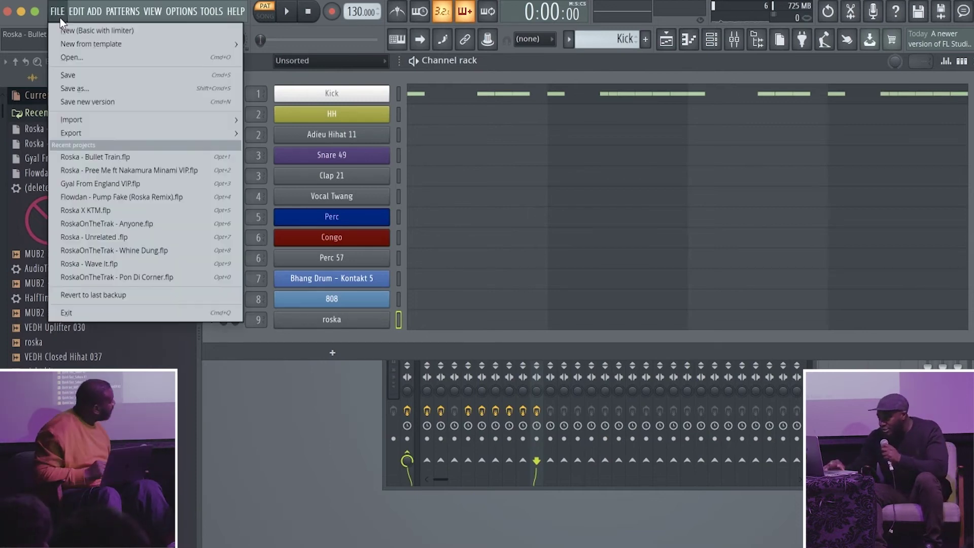
click(117, 157)
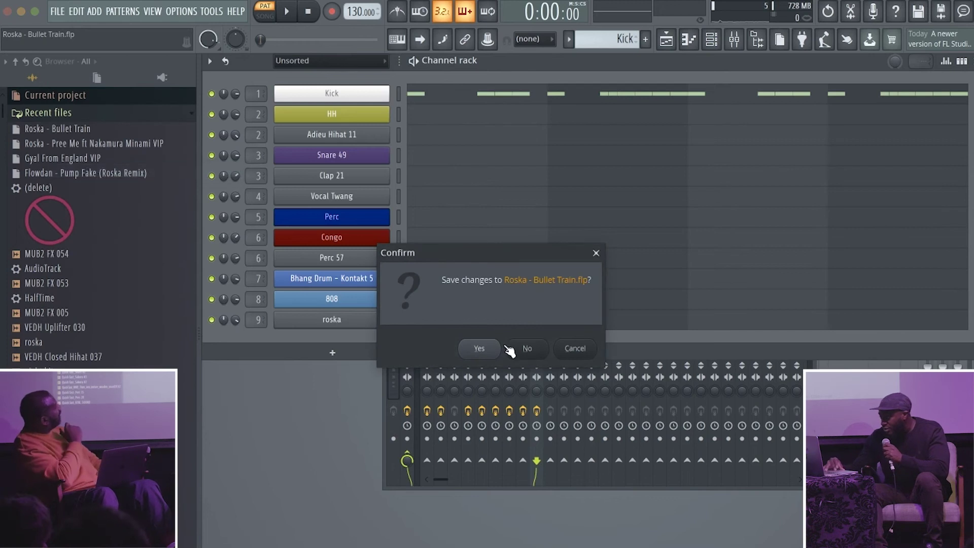
click(523, 349)
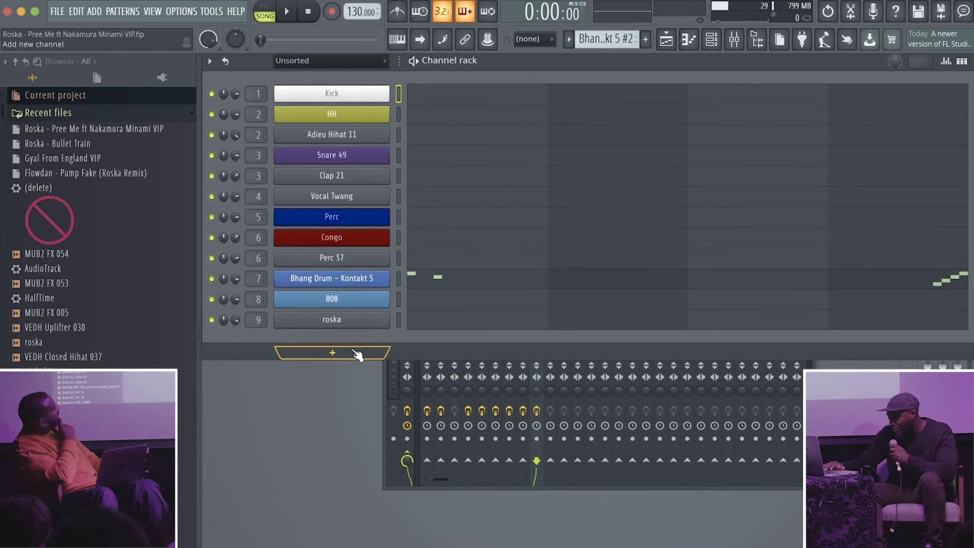
Step: Show the Playlist arrangement and solo Track 13, which holds the Nakamura Minami Vox clips
click(666, 39)
scroll(576, 238, down, 8)
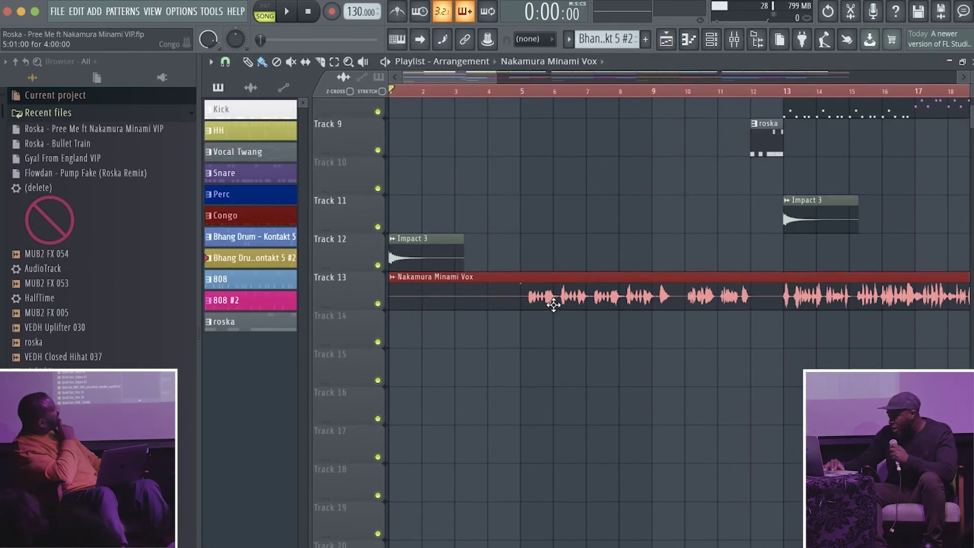
right_click(378, 303)
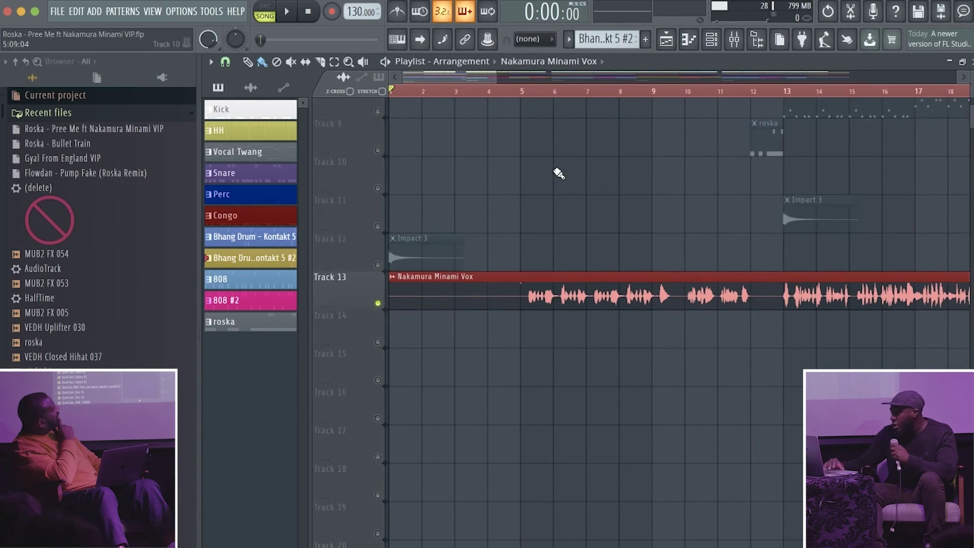
Step: Play the soloed Nakamura Minami Vox track from bar 5, follow it along the arrangement, and stop playback
click(527, 91)
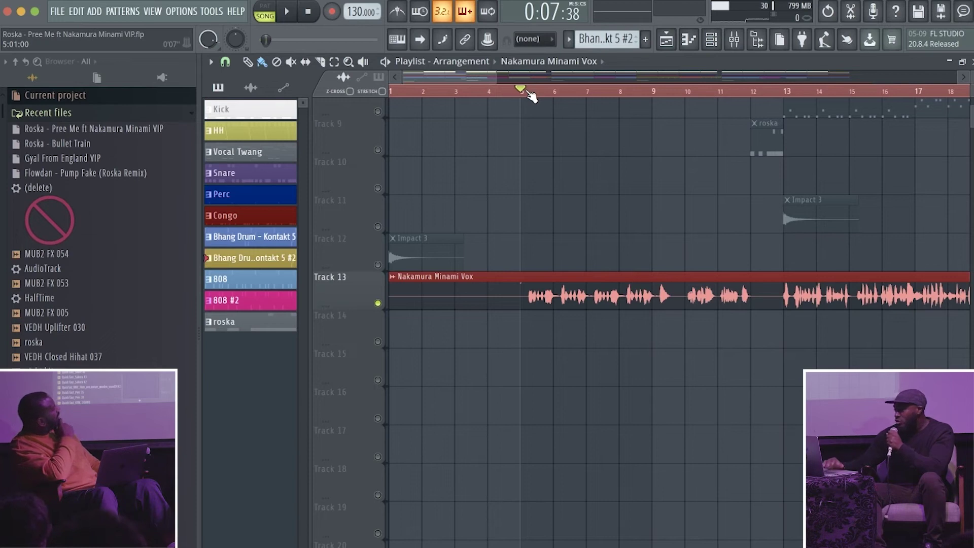
key(space)
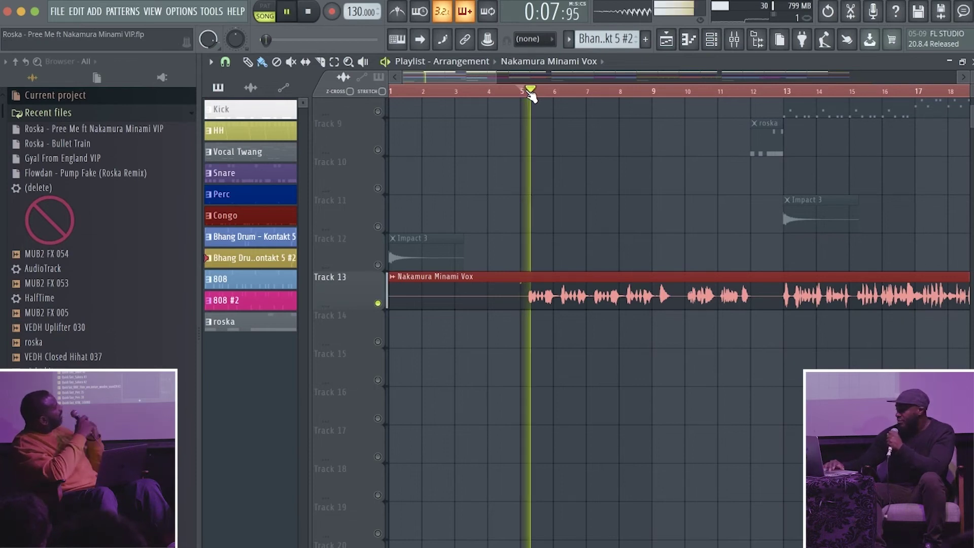
scroll(527, 197, down, 1)
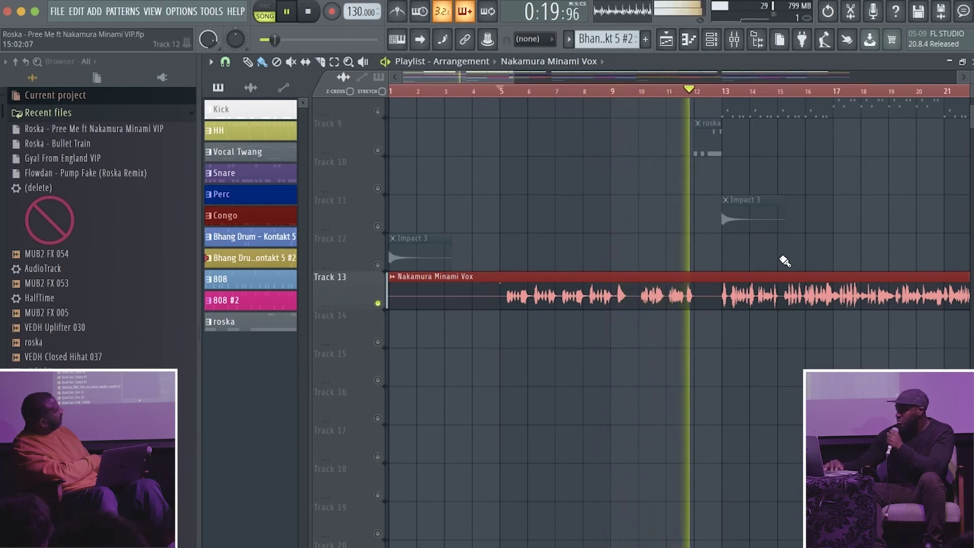
scroll(785, 261, up, 2)
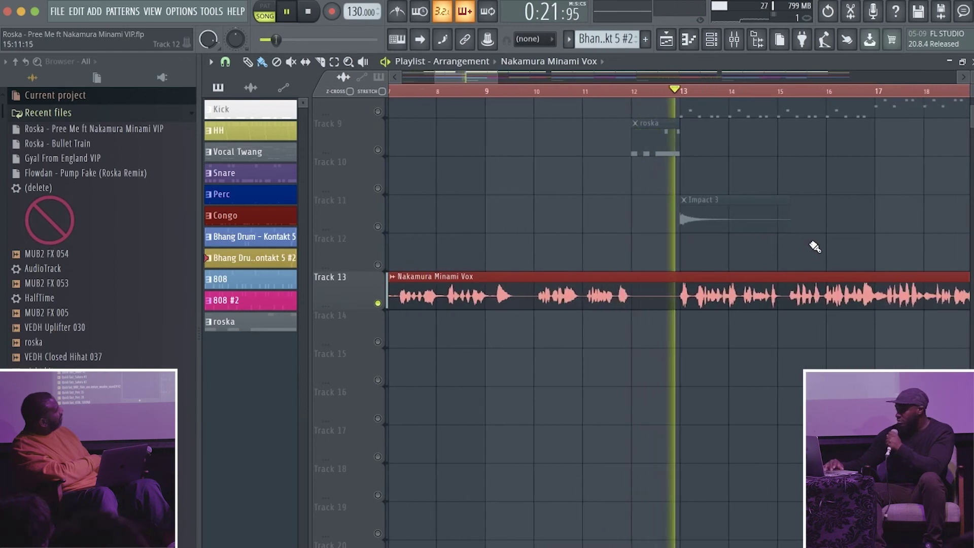
scroll(850, 218, down, 3)
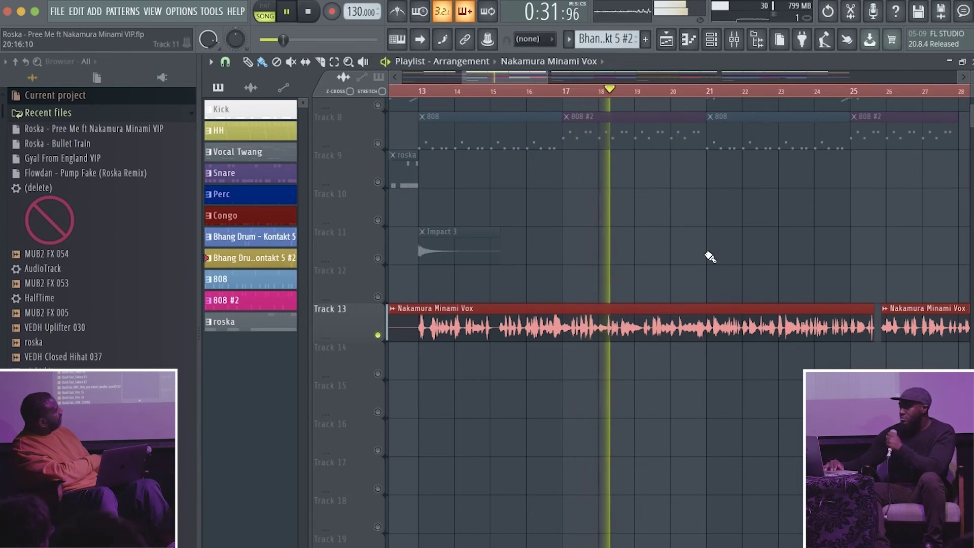
scroll(707, 256, left, 3)
scroll(707, 256, up, 1)
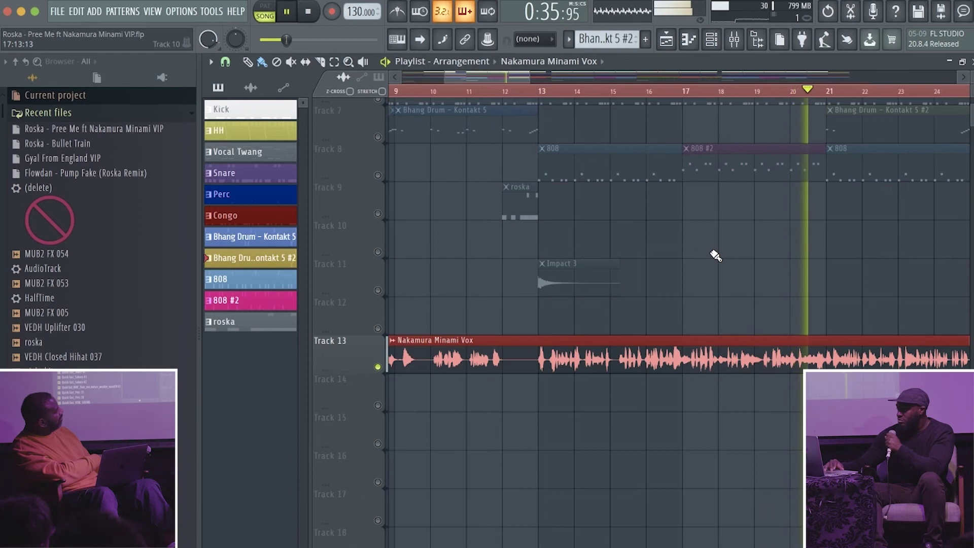
scroll(713, 257, down, 3)
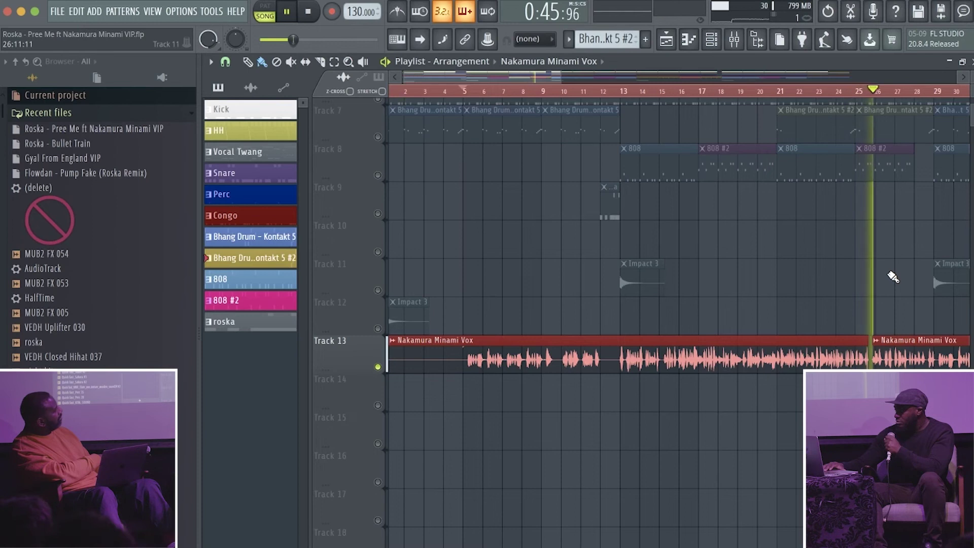
scroll(870, 290, down, 3)
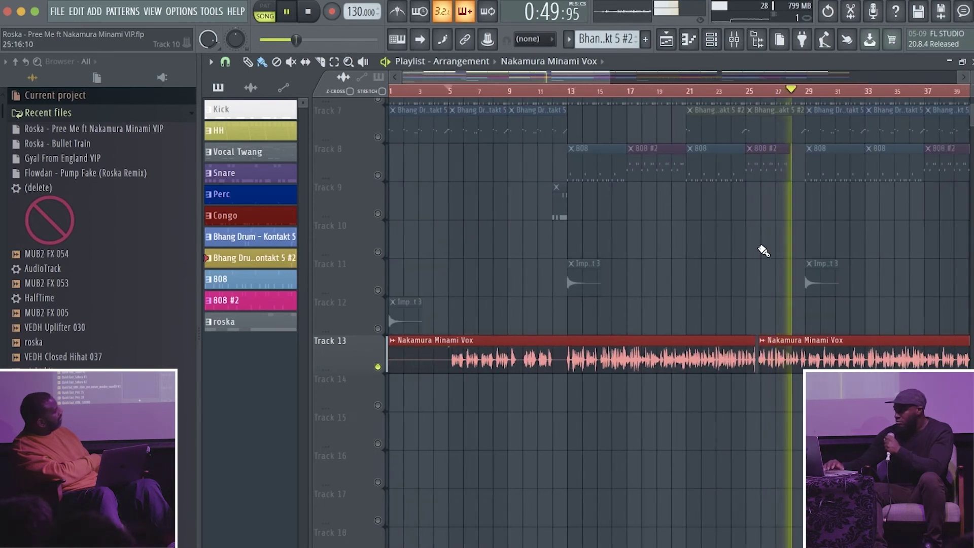
key(space)
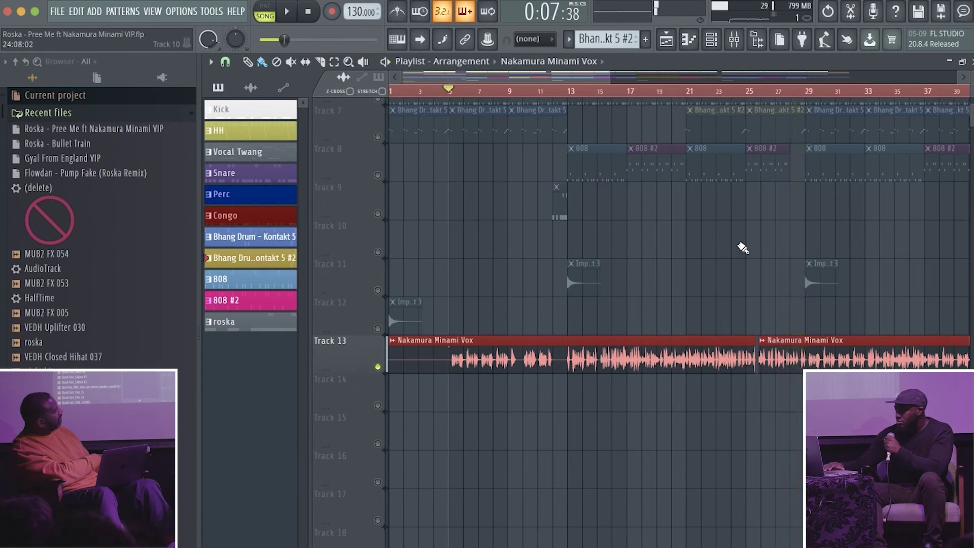
Step: Turn off the solo on Track 13 so that all Playlist tracks are active again
scroll(738, 247, up, 4)
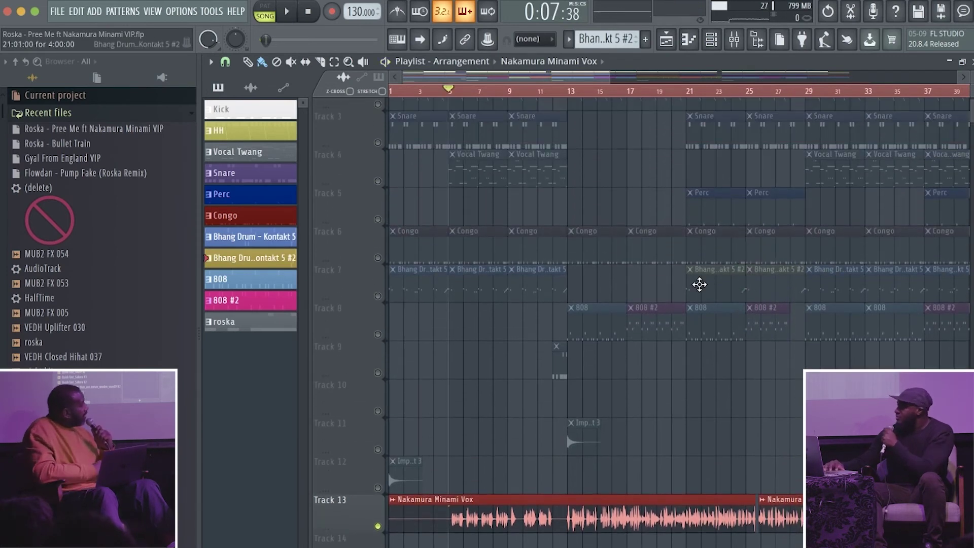
scroll(700, 282, down, 1)
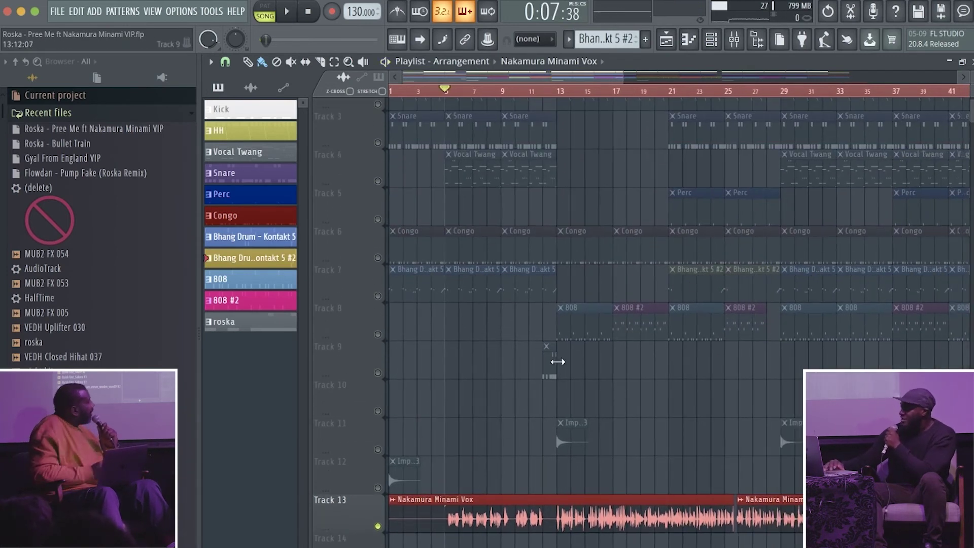
ctrl+click(378, 526)
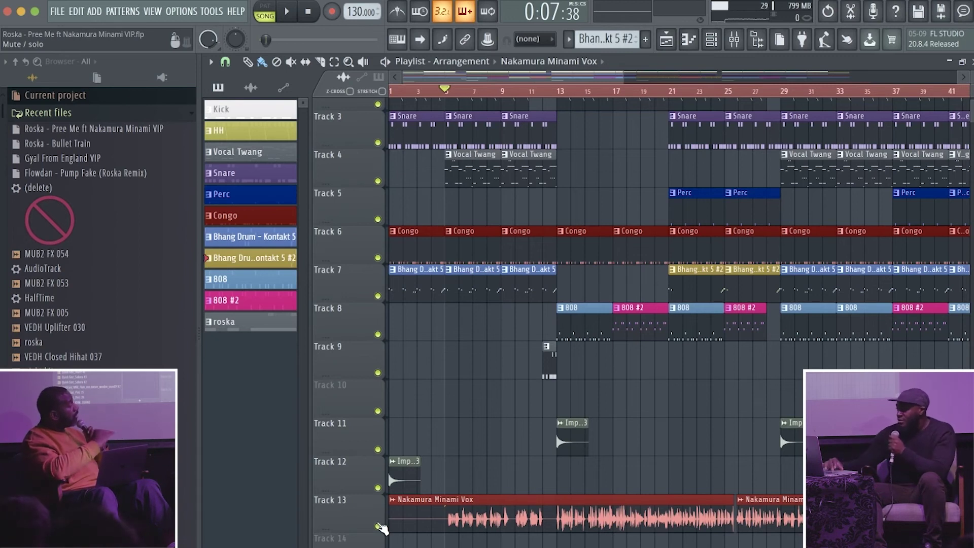
Step: Bypass Fruity Multiband Compressor, Fruity parametric EQ 2 and Fruity Reeverb 2 on the Roska Tag mixer track, and close the Mixer
click(712, 41)
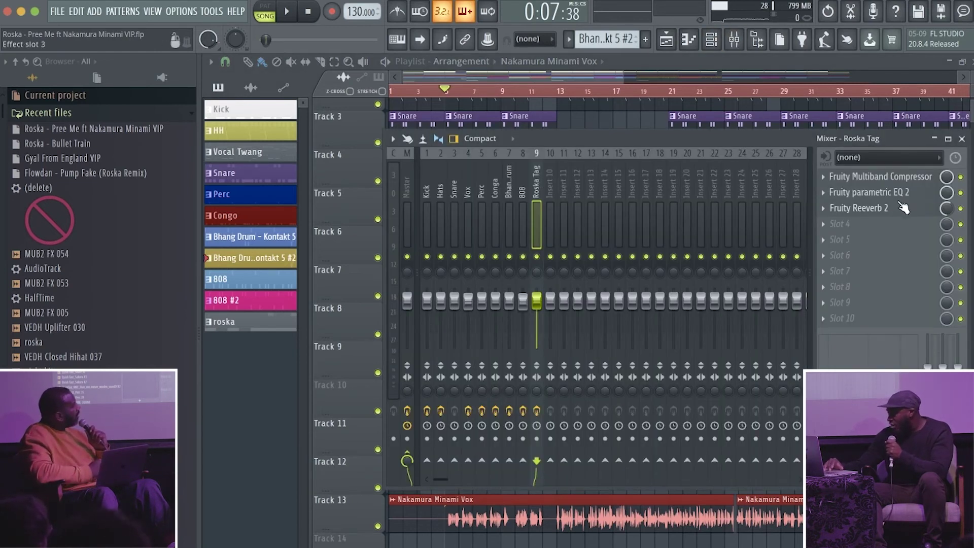
click(961, 177)
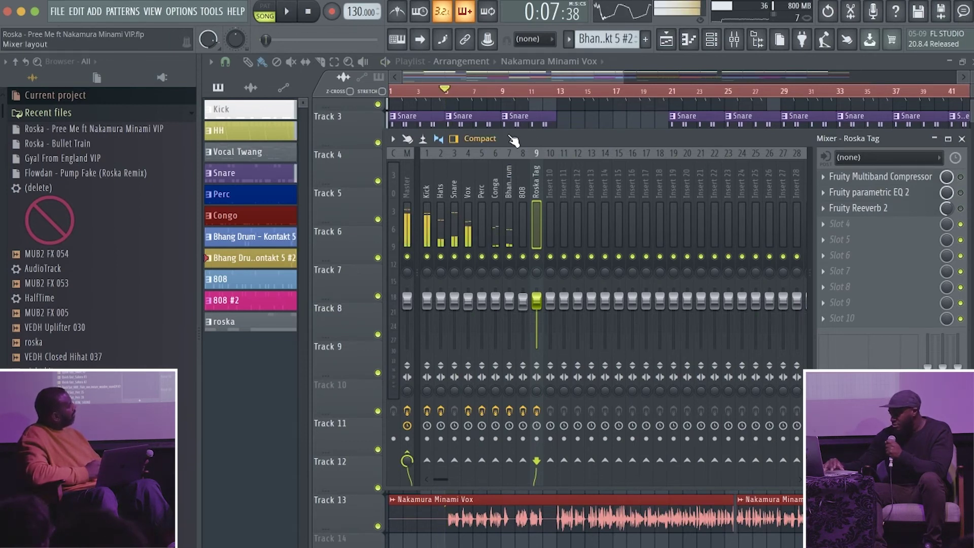
key(F9)
key(space)
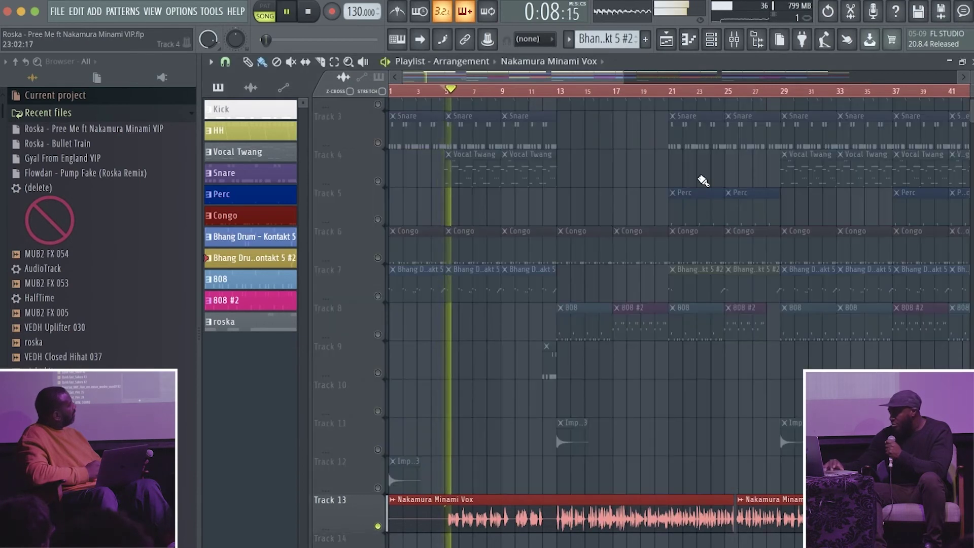
click(749, 39)
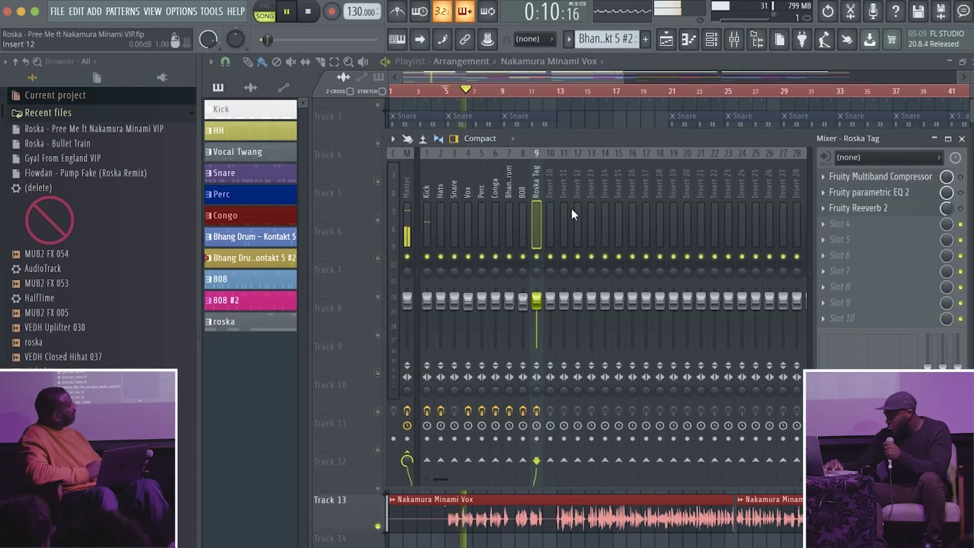
key(space)
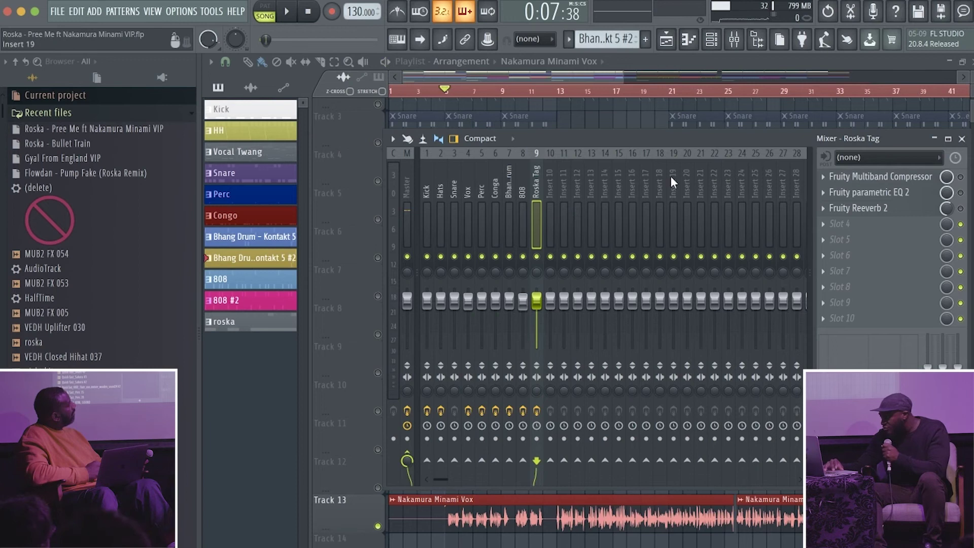
Step: Re-enable the three bypassed effects on the Roska Tag mixer track and close the Mixer
click(961, 177)
click(960, 192)
click(960, 208)
click(962, 138)
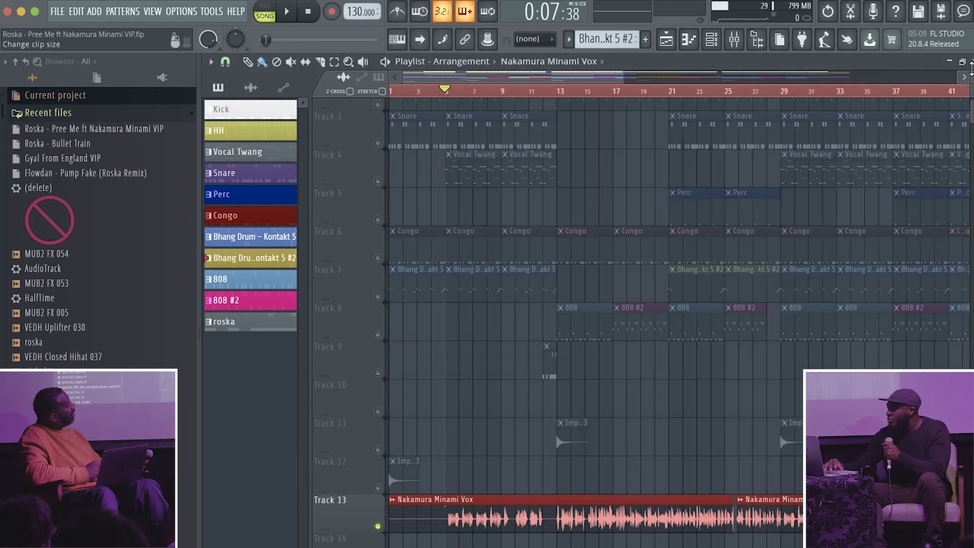
Step: Show the Channel rack with the 808 pattern selected, and set the channel filter to All so audio clips are included
key(F6)
key(KP_Add)
key(KP_Subtract)
key(KP_Add)
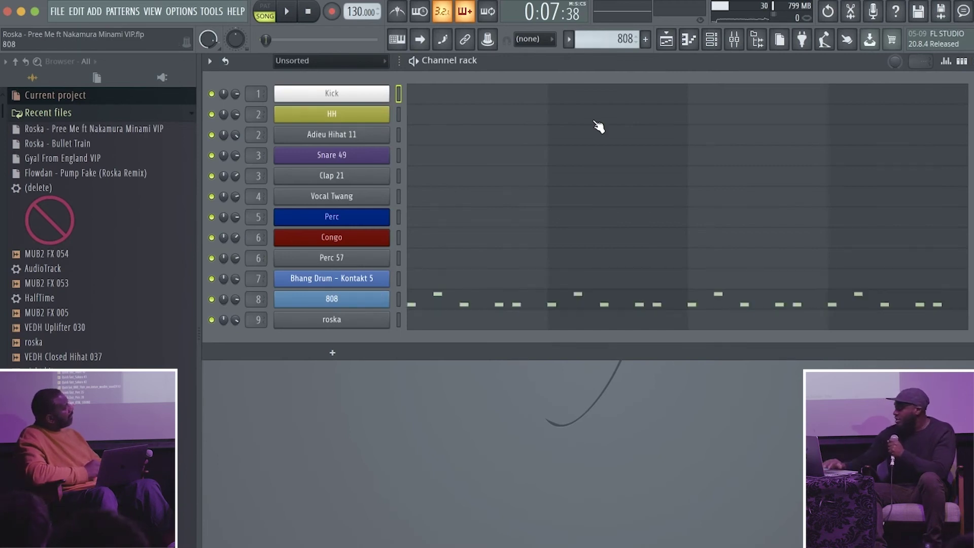
click(304, 61)
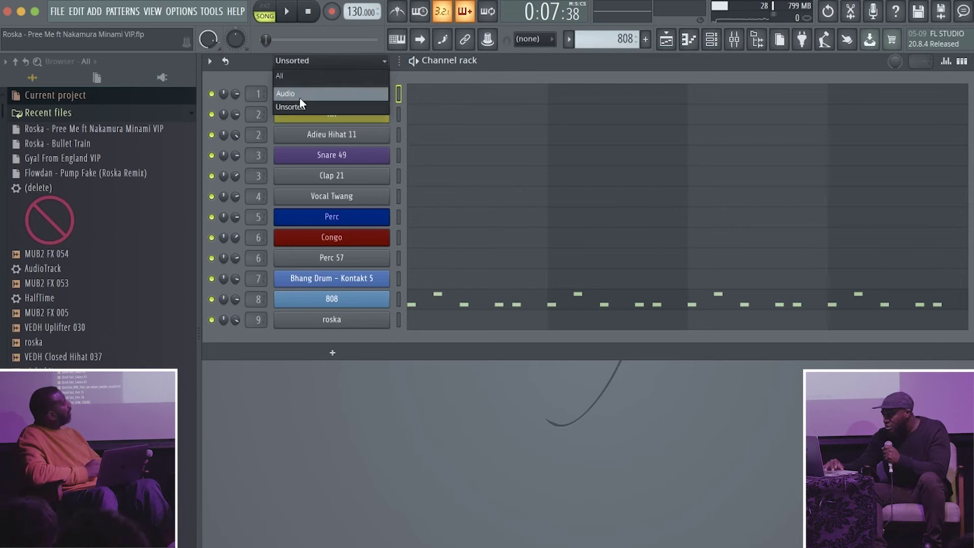
click(294, 76)
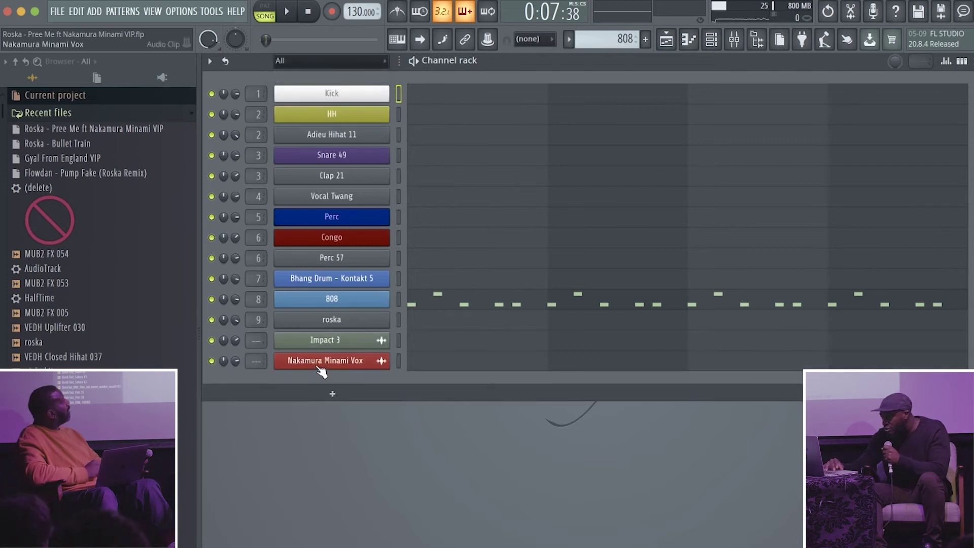